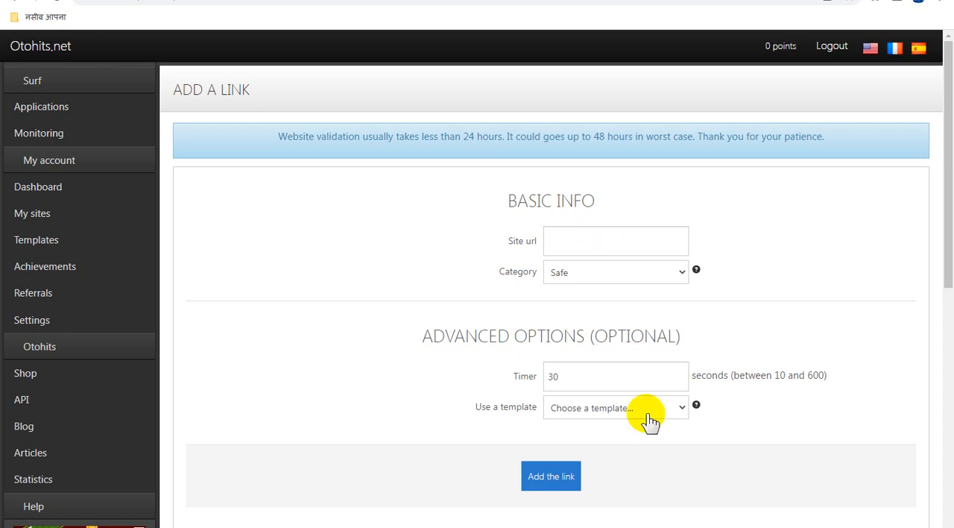
Step: Switch to Adsterra, open the Direct Links page and copy the link of DirectLink_3
{"action": "left_click", "coordinate": [683, 412]}
{"action": "left_click", "coordinate": [683, 413]}
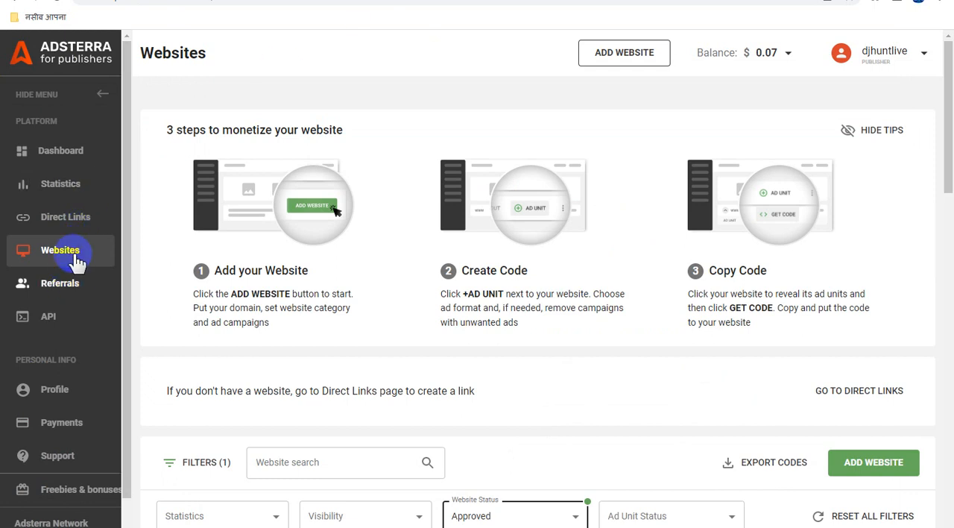
{"action": "left_click", "coordinate": [78, 216]}
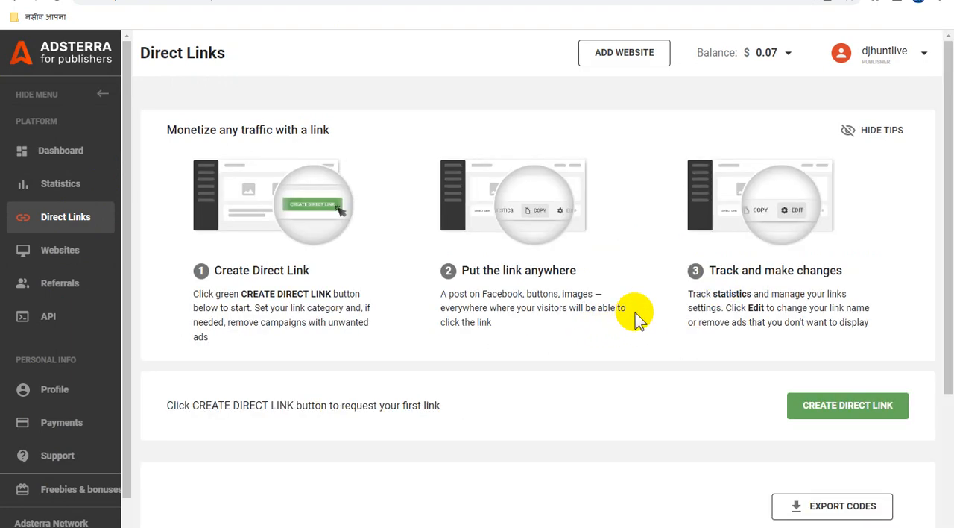
{"action": "scroll", "coordinate": [633, 314], "scroll_direction": "down", "scroll_amount": 3}
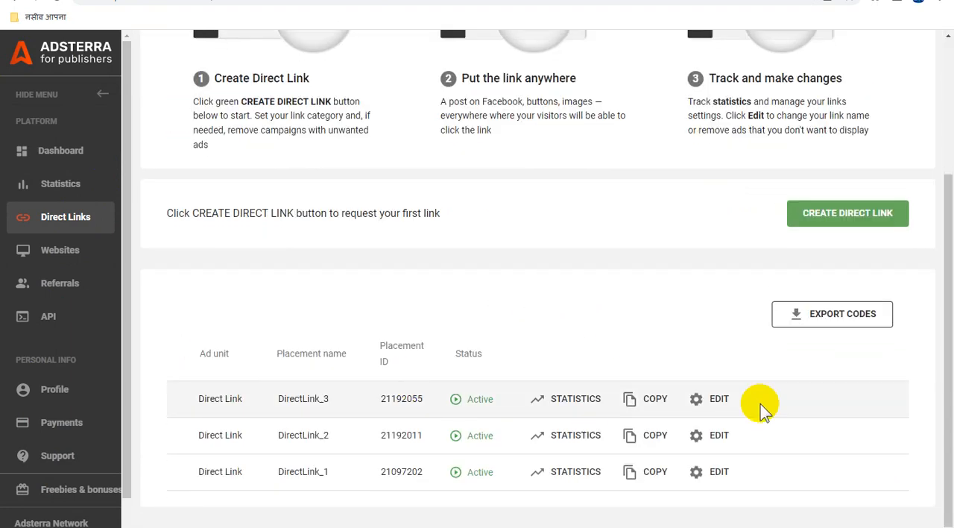
{"action": "left_click", "coordinate": [633, 403]}
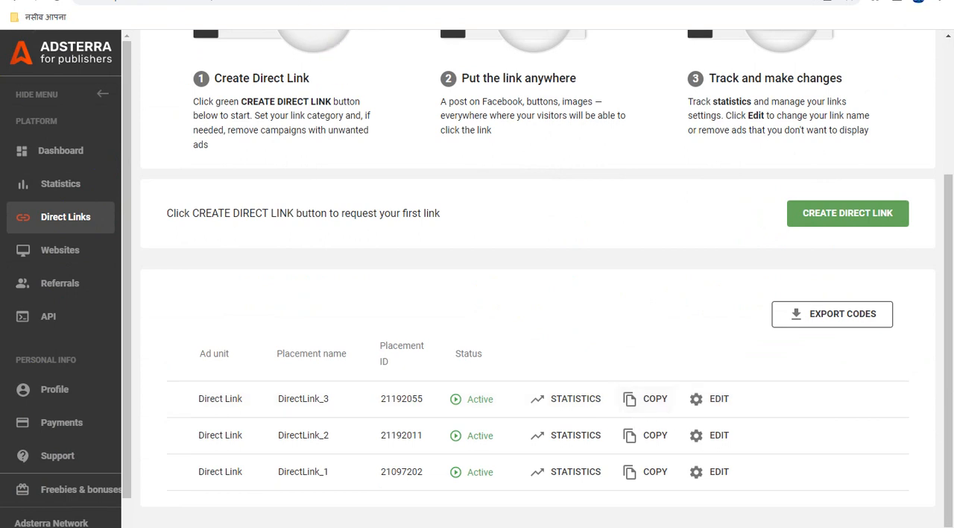
Step: Return to Otohits, paste the copied direct link as the site URL and add the link
{"action": "left_click", "coordinate": [358, 0]}
{"action": "left_click", "coordinate": [578, 239]}
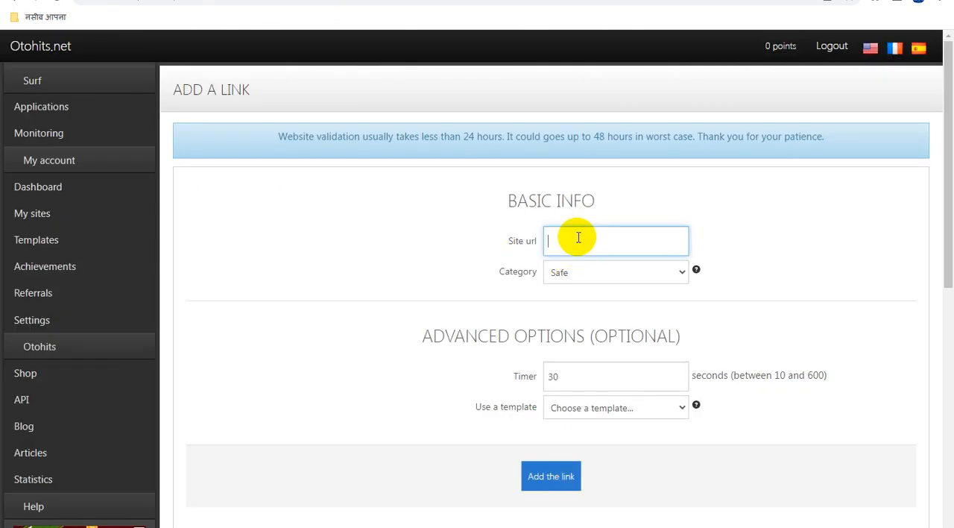
{"action": "key", "text": "ctrl+v"}
{"action": "left_click", "coordinate": [565, 476]}
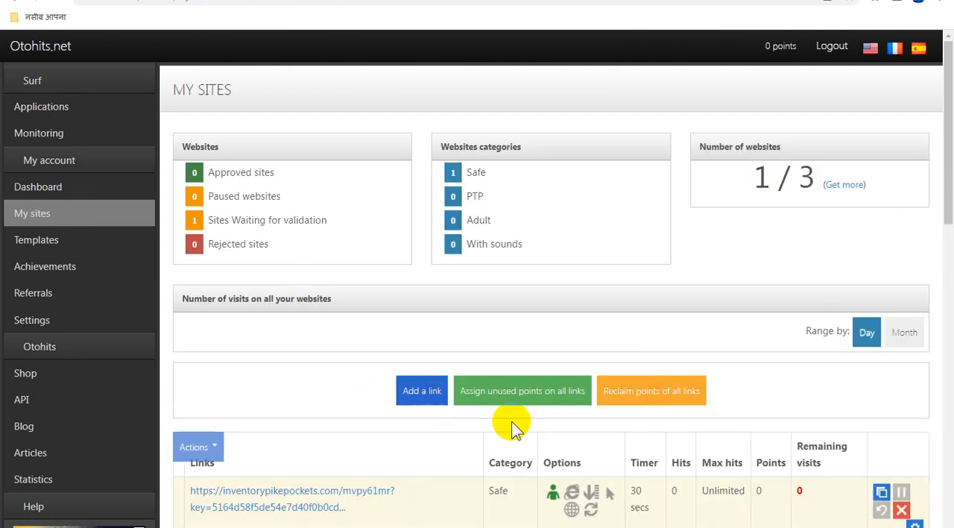
Step: Examine the added link on the My sites page and check the instances and surf sessions on the Monitoring page
{"action": "left_click", "coordinate": [651, 390]}
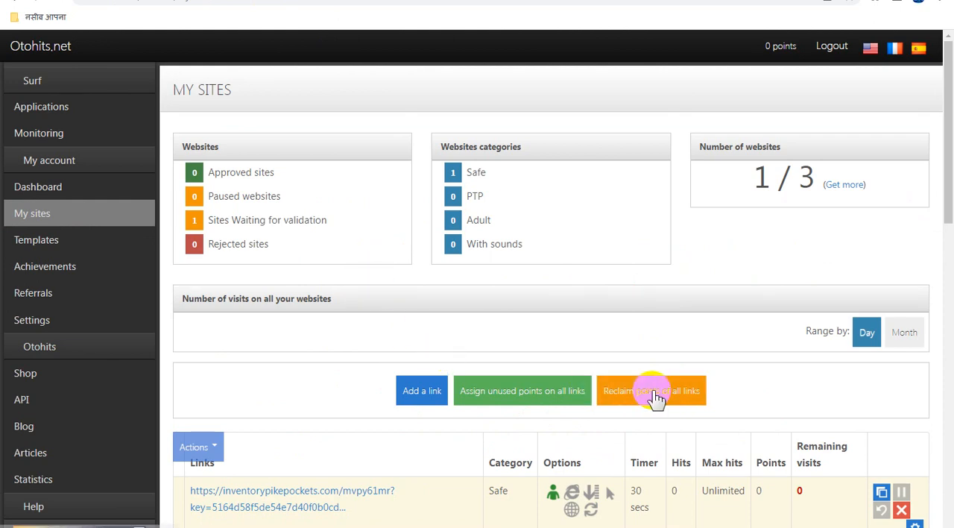
{"action": "scroll", "coordinate": [571, 337], "scroll_direction": "down", "scroll_amount": 3}
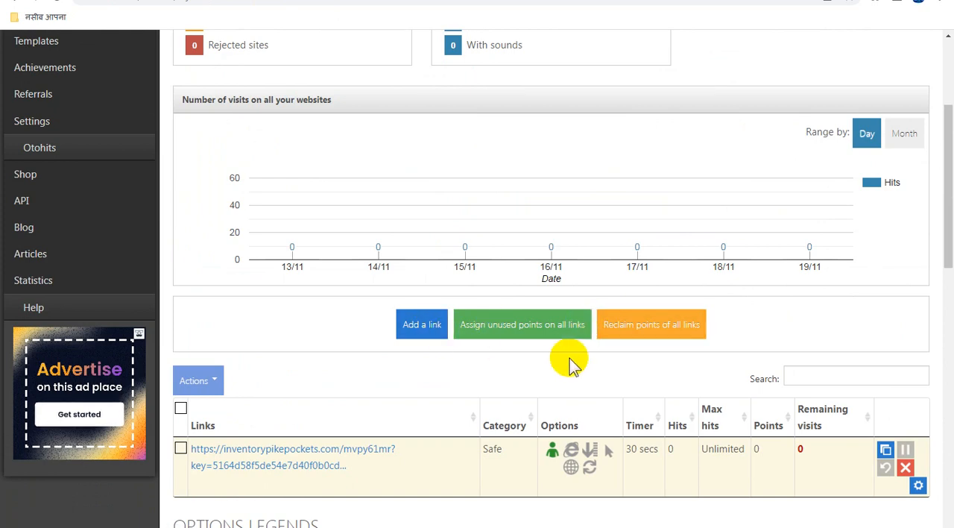
{"action": "scroll", "coordinate": [571, 366], "scroll_direction": "down", "scroll_amount": 1}
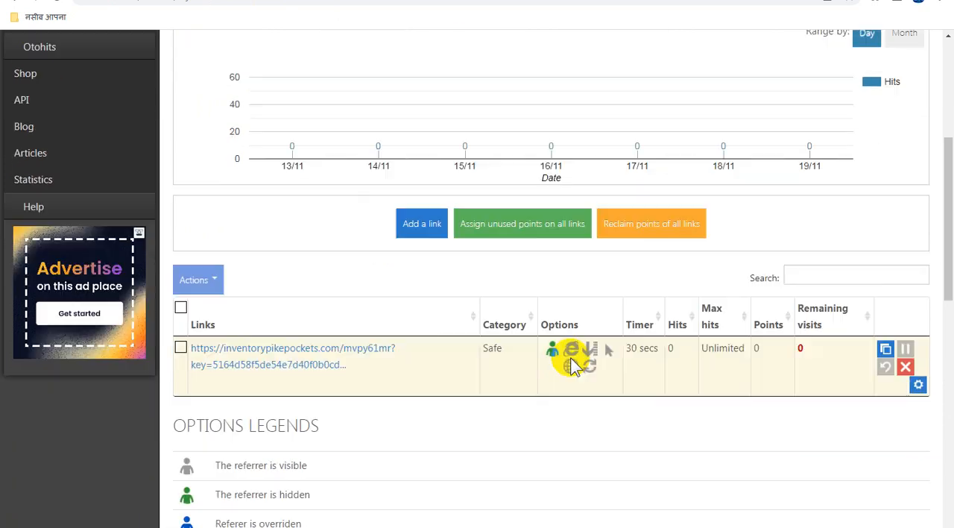
{"action": "scroll", "coordinate": [570, 366], "scroll_direction": "up", "scroll_amount": 5}
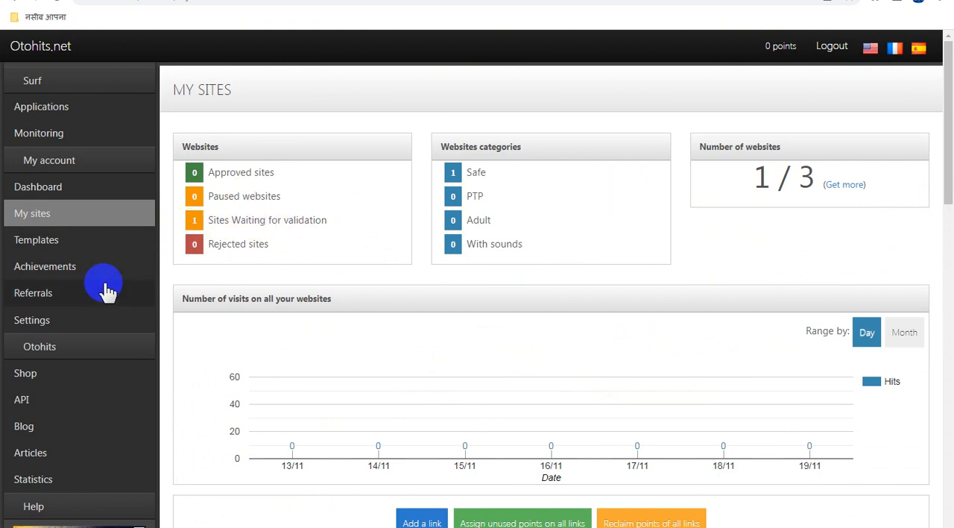
{"action": "scroll", "coordinate": [105, 287], "scroll_direction": "down", "scroll_amount": 2}
{"action": "scroll", "coordinate": [108, 290], "scroll_direction": "up", "scroll_amount": 2}
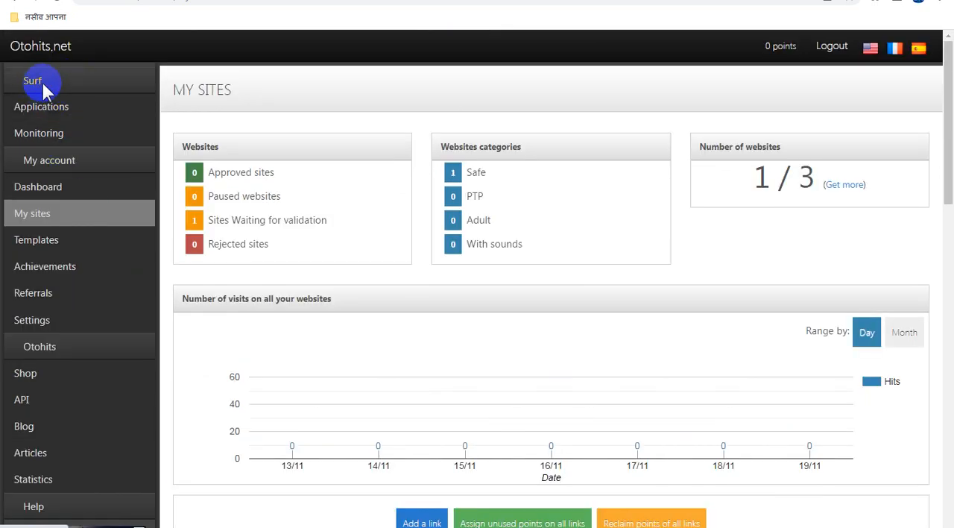
{"action": "left_click", "coordinate": [40, 134]}
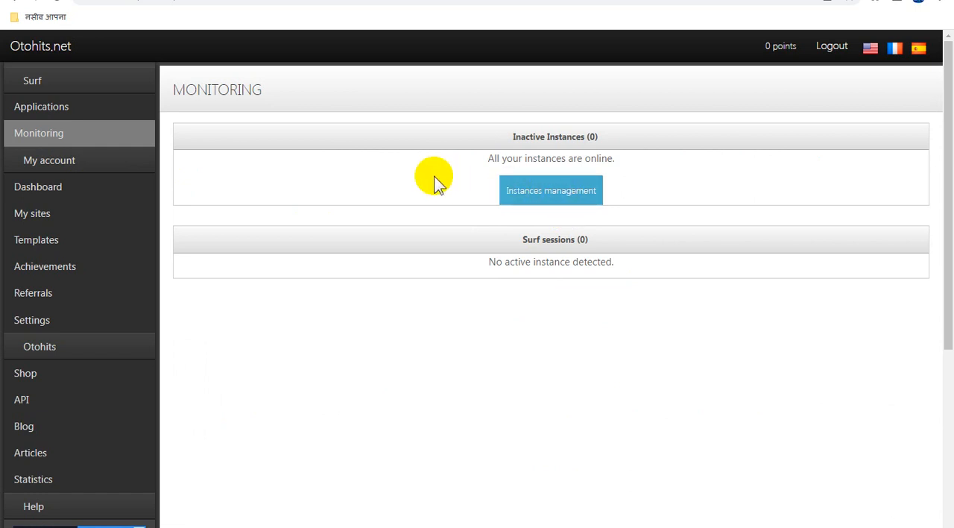
{"action": "left_click", "coordinate": [42, 213]}
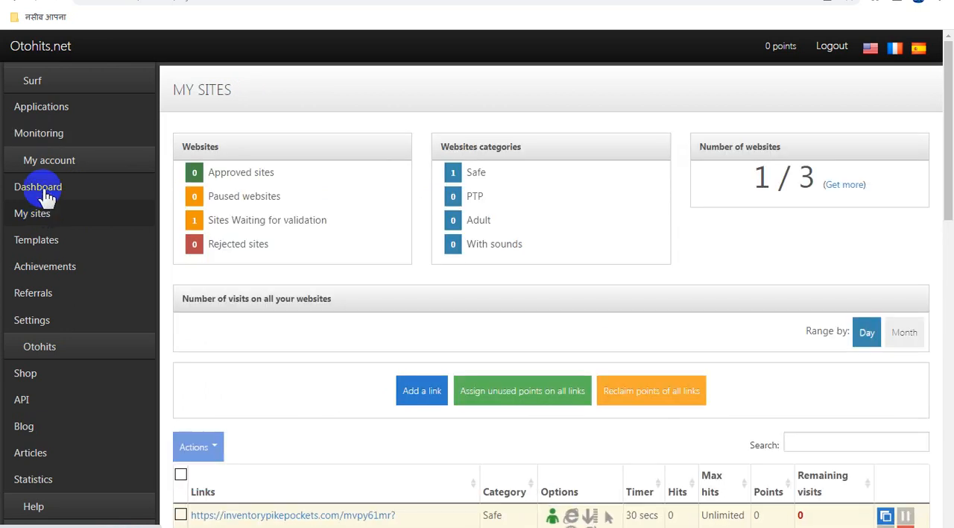
Step: Examine the account information, link statuses and the visit and points charts on the Dashboard
{"action": "left_click", "coordinate": [43, 187]}
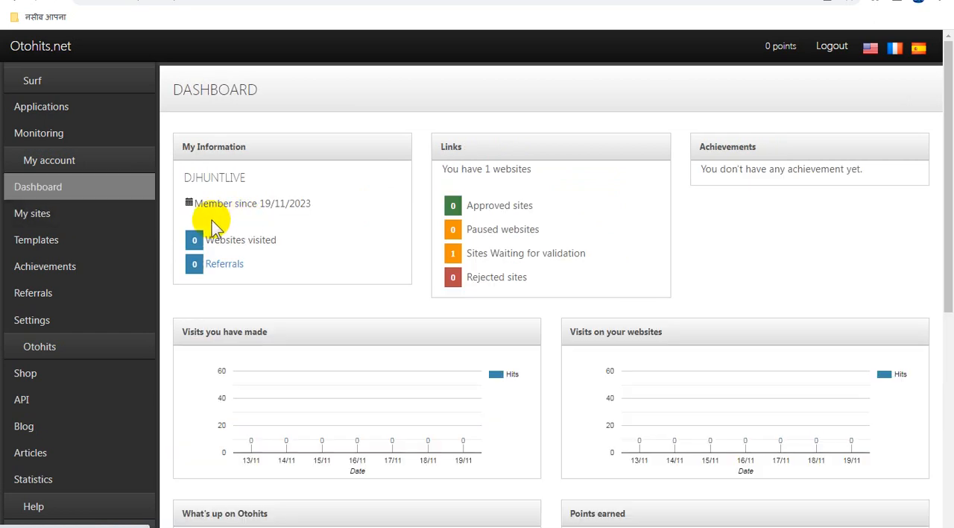
{"action": "scroll", "coordinate": [561, 339], "scroll_direction": "down", "scroll_amount": 3}
{"action": "scroll", "coordinate": [560, 340], "scroll_direction": "down", "scroll_amount": 3}
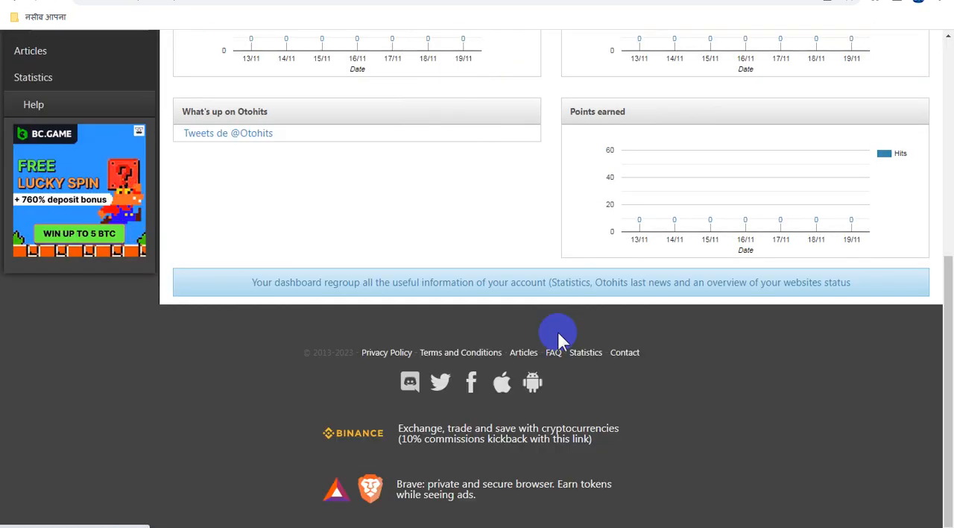
{"action": "scroll", "coordinate": [560, 339], "scroll_direction": "up", "scroll_amount": 5}
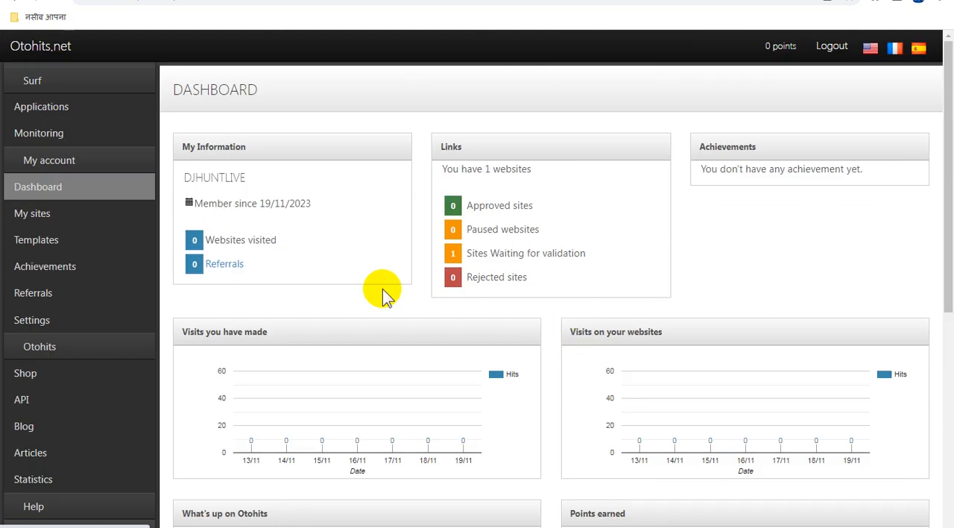
{"action": "left_click", "coordinate": [39, 83]}
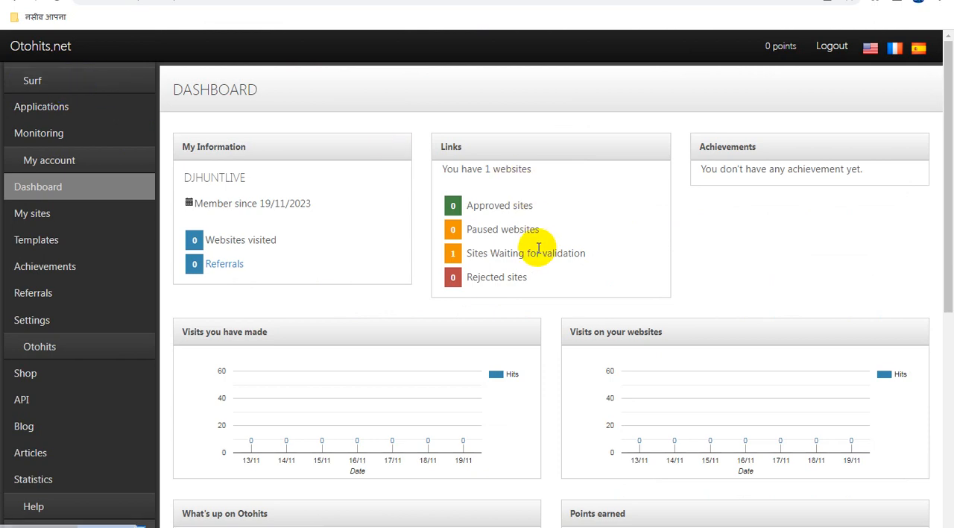
{"action": "scroll", "coordinate": [544, 251], "scroll_direction": "down", "scroll_amount": 5}
{"action": "scroll", "coordinate": [545, 254], "scroll_direction": "up", "scroll_amount": 3}
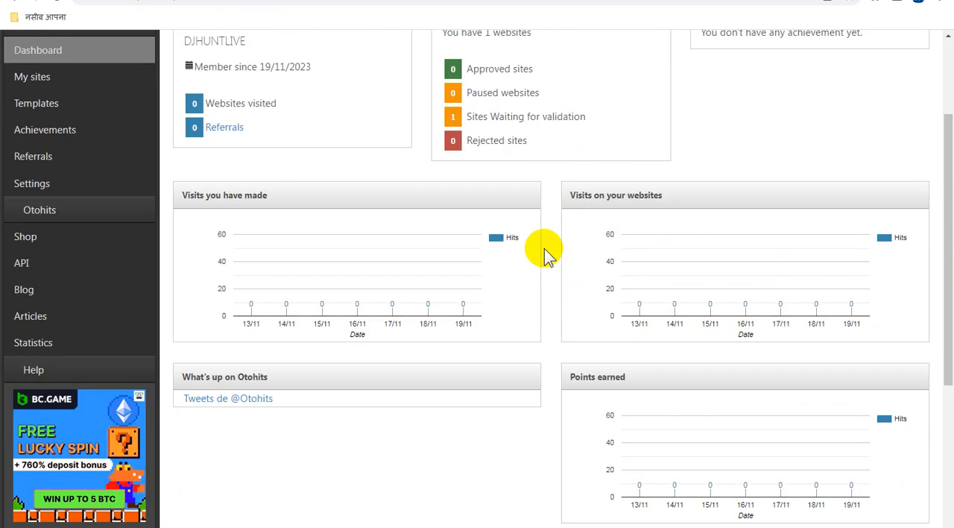
{"action": "scroll", "coordinate": [544, 254], "scroll_direction": "up", "scroll_amount": 2}
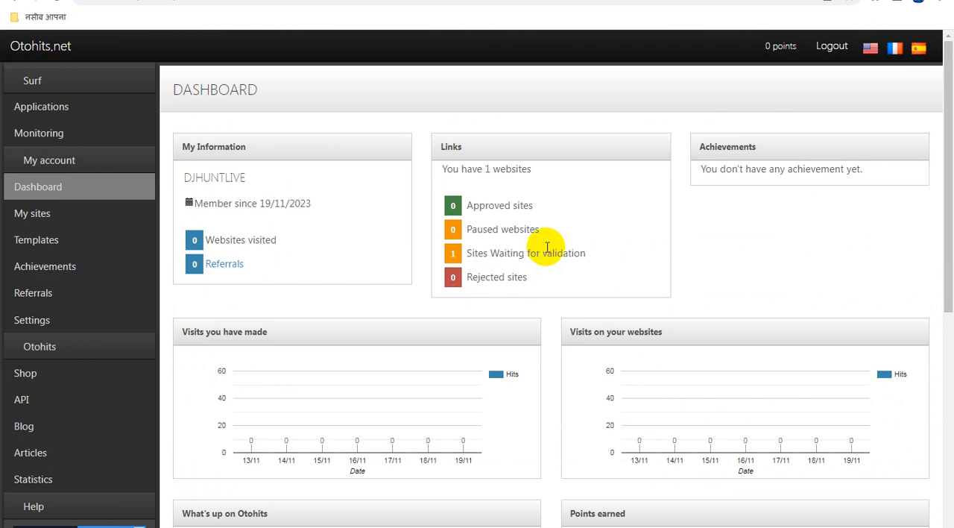
Step: Review the submitted links and their timers and options on the My sites page
{"action": "left_click", "coordinate": [462, 179]}
{"action": "scroll", "coordinate": [448, 219], "scroll_direction": "down", "scroll_amount": 2}
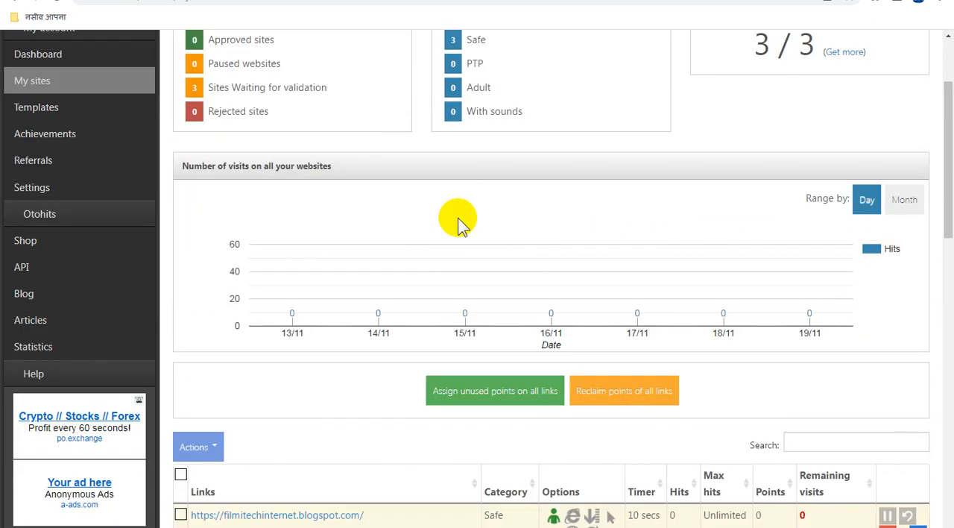
{"action": "scroll", "coordinate": [466, 221], "scroll_direction": "down", "scroll_amount": 7}
{"action": "scroll", "coordinate": [466, 221], "scroll_direction": "up", "scroll_amount": 7}
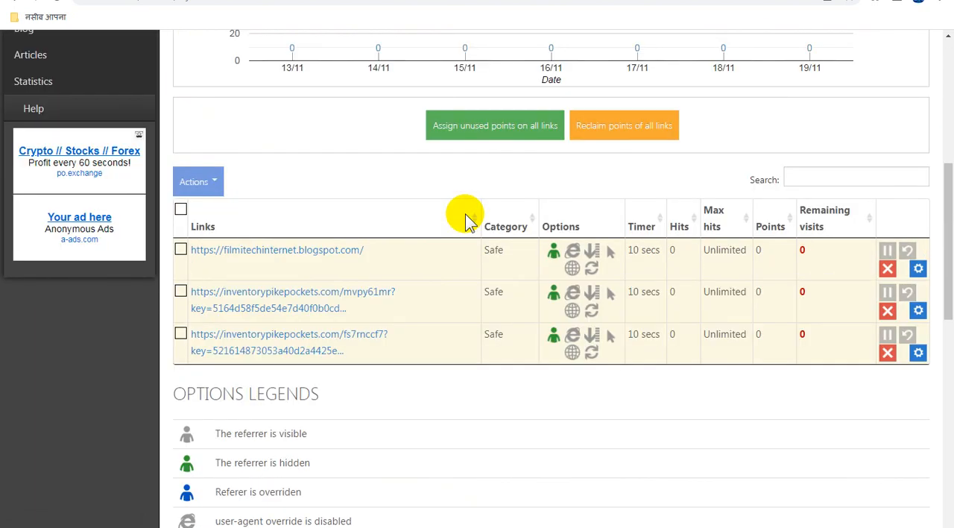
{"action": "scroll", "coordinate": [466, 214], "scroll_direction": "up", "scroll_amount": 2}
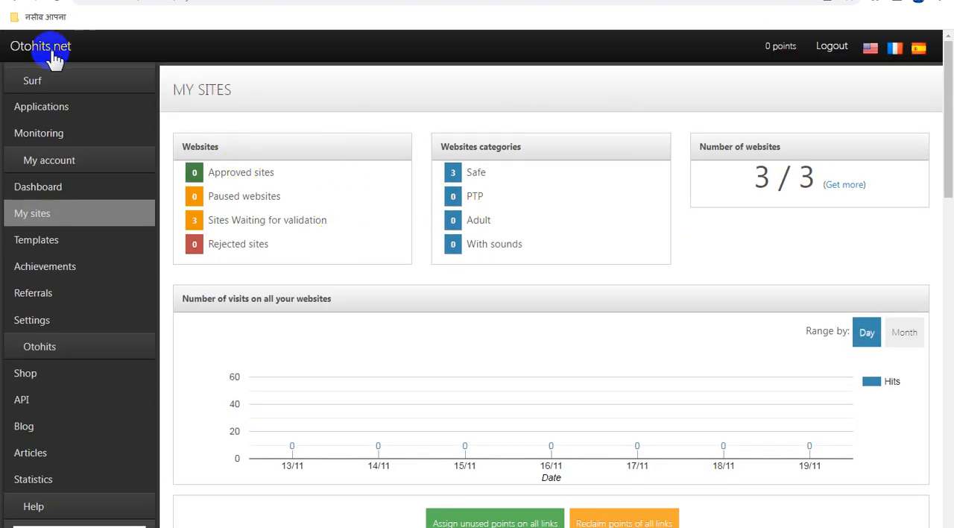
{"action": "left_click", "coordinate": [34, 81]}
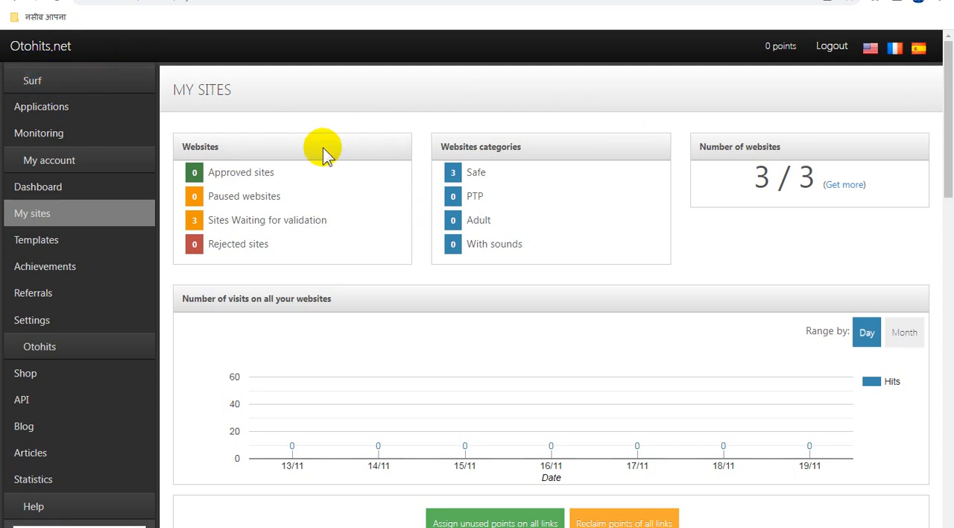
Step: Name the inventorypikepockets.com/mvpy61mr link "Adsterra 03" and update it
{"action": "scroll", "coordinate": [323, 147], "scroll_direction": "down", "scroll_amount": 5}
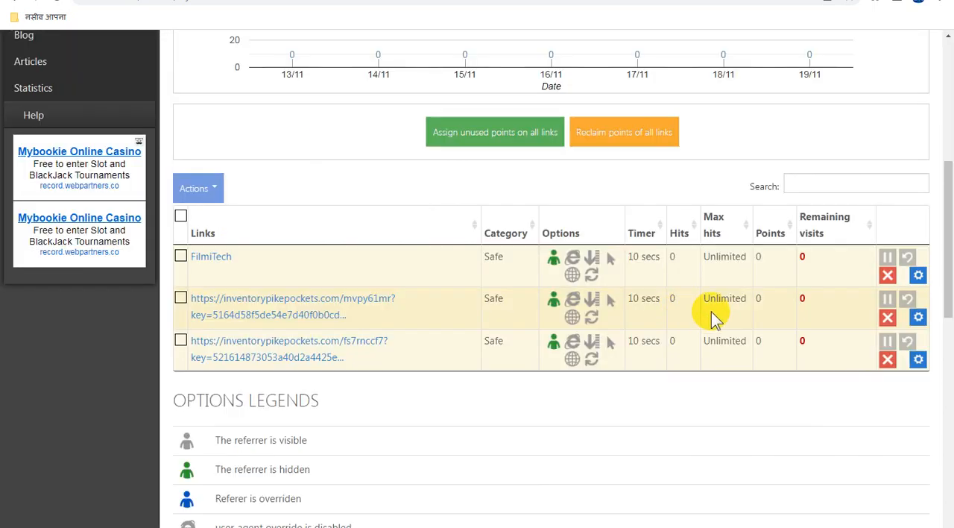
{"action": "left_click", "coordinate": [919, 319]}
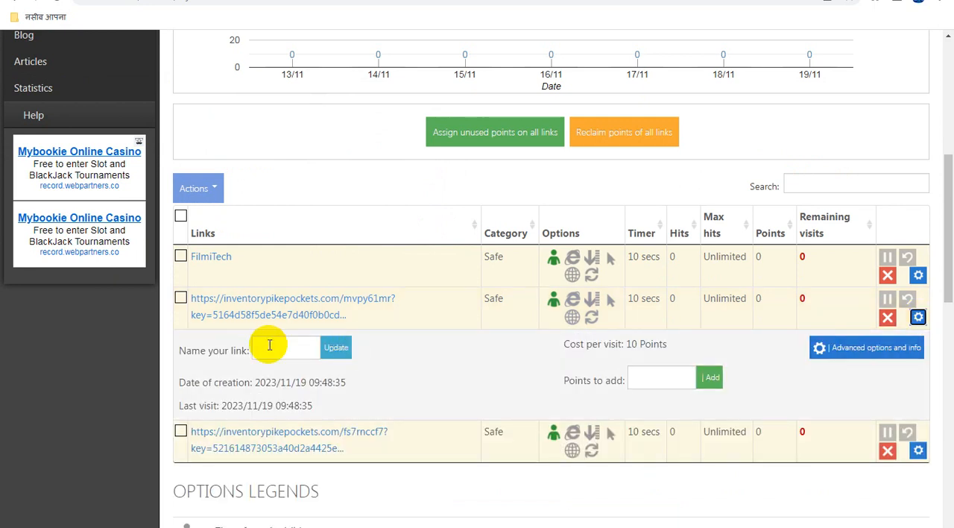
{"action": "left_click", "coordinate": [269, 345]}
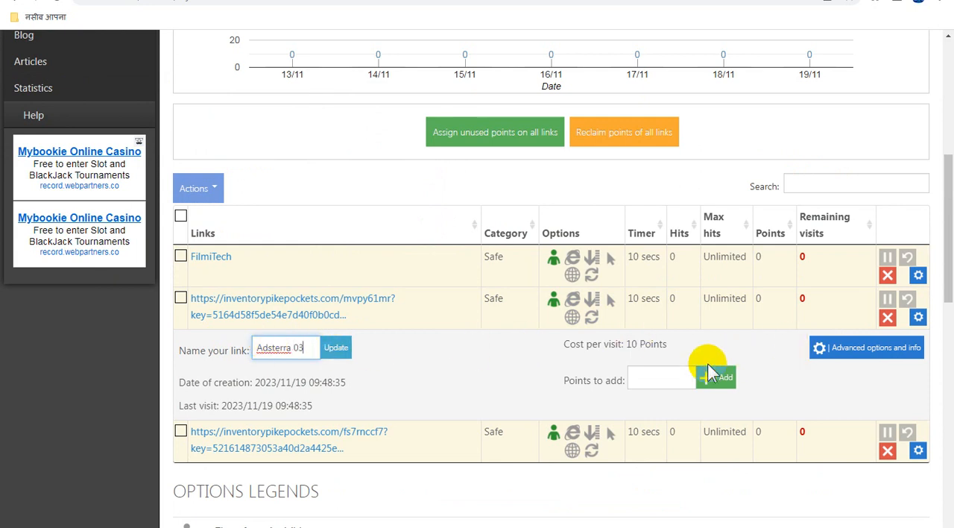
{"action": "left_click", "coordinate": [334, 347]}
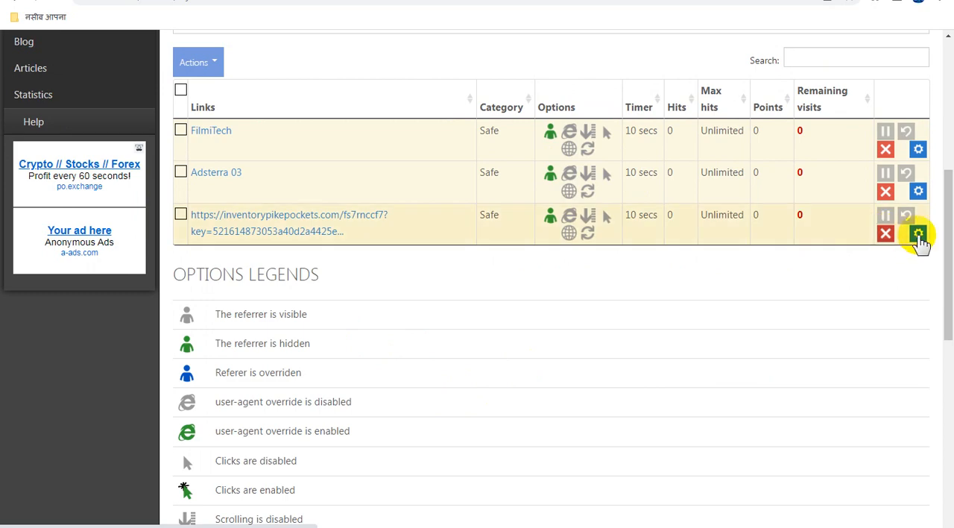
Step: Name the inventorypikepockets.com/fs7rnccf7 link "Adsterra 02", update it and check the link list
{"action": "scroll", "coordinate": [921, 237], "scroll_direction": "up", "scroll_amount": 2}
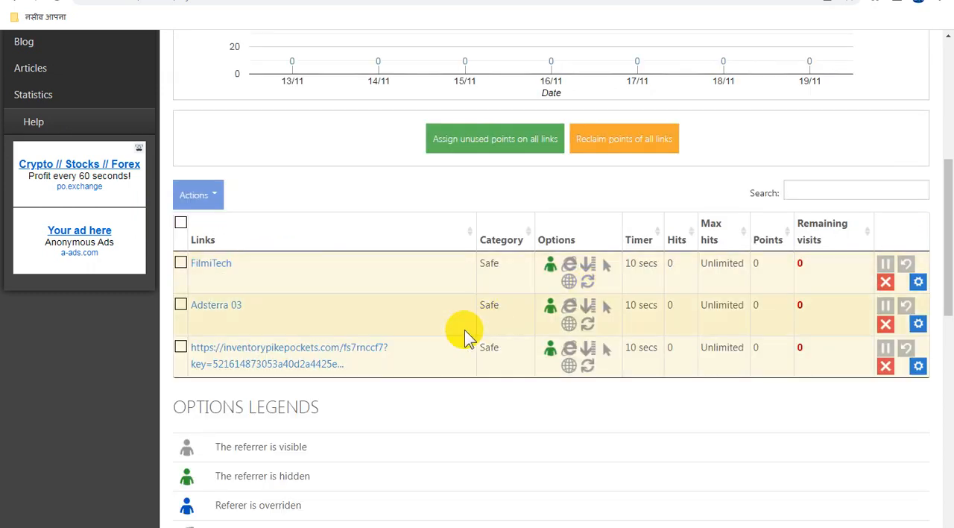
{"action": "scroll", "coordinate": [485, 363], "scroll_direction": "down", "scroll_amount": 2}
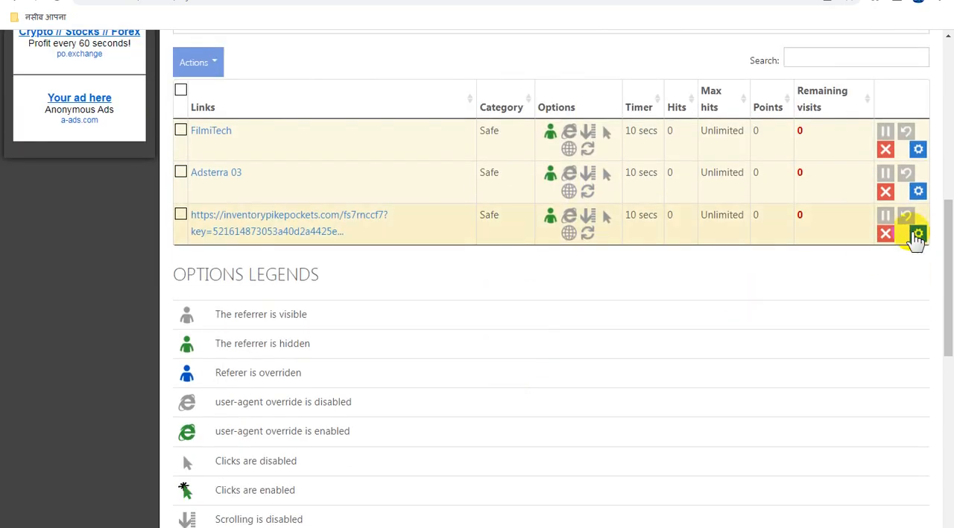
{"action": "left_click", "coordinate": [919, 235]}
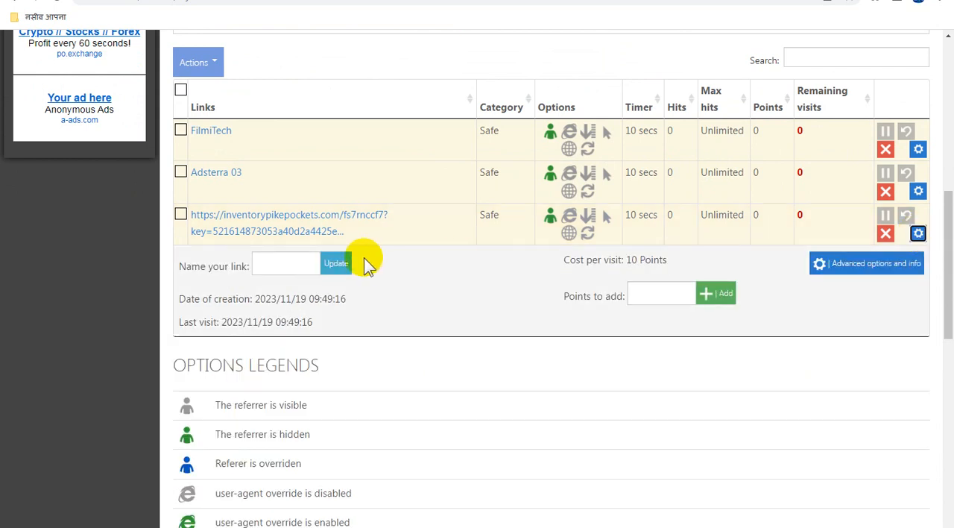
{"action": "left_click", "coordinate": [280, 263]}
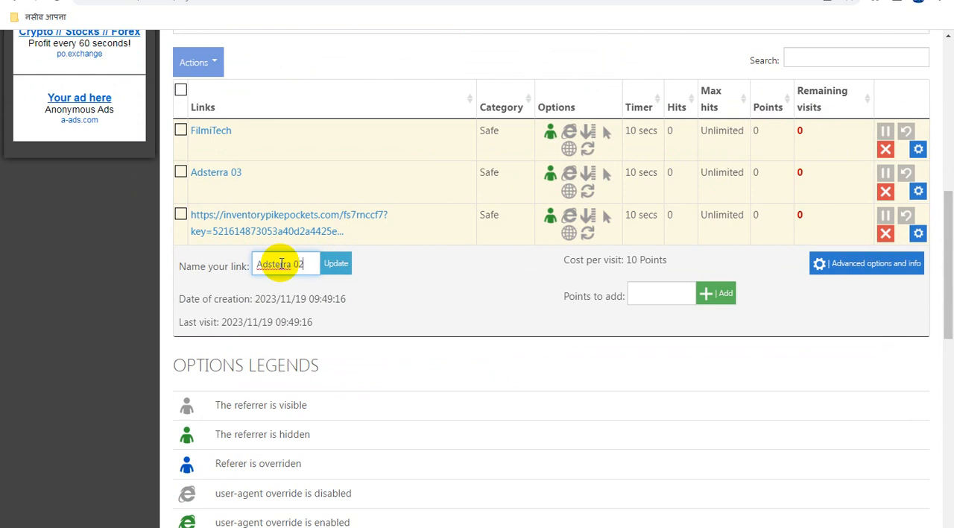
{"action": "left_click", "coordinate": [337, 263]}
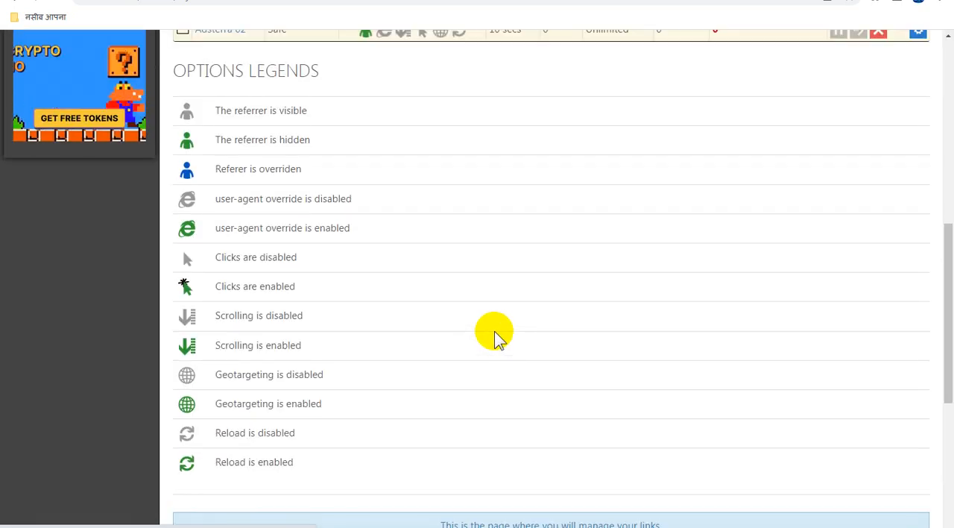
{"action": "scroll", "coordinate": [495, 336], "scroll_direction": "up", "scroll_amount": 4}
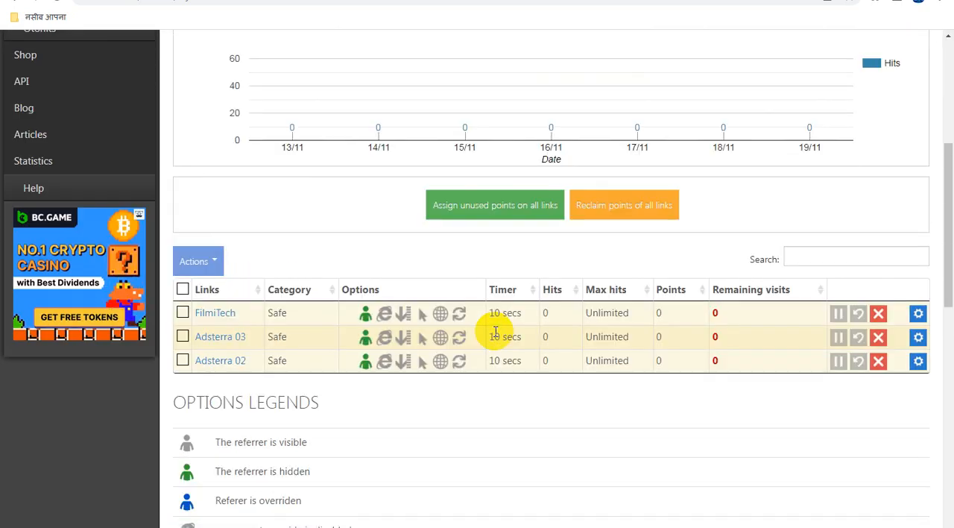
{"action": "scroll", "coordinate": [496, 332], "scroll_direction": "up", "scroll_amount": 2}
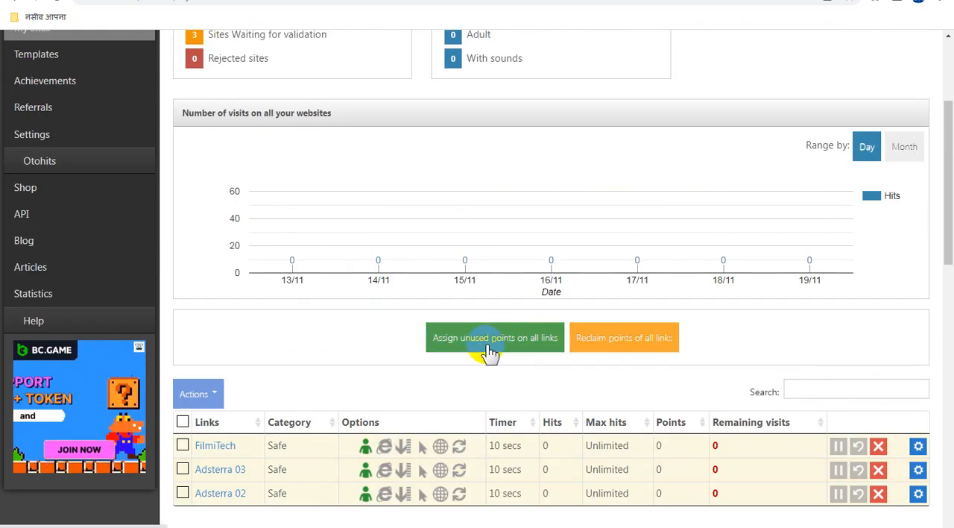
{"action": "scroll", "coordinate": [494, 350], "scroll_direction": "down", "scroll_amount": 1}
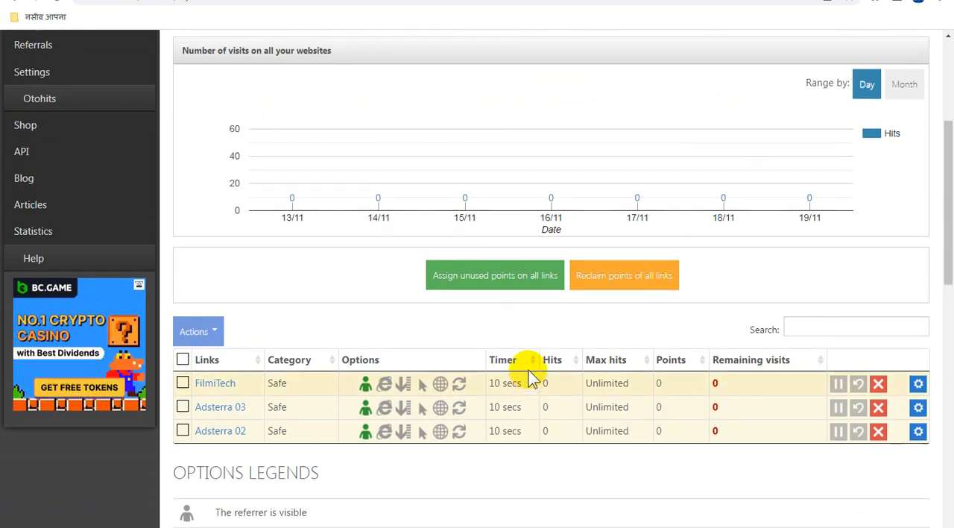
Step: Open the advanced options and info of the FilmiTech link on the My sites page
{"action": "scroll", "coordinate": [529, 369], "scroll_direction": "up", "scroll_amount": 1}
{"action": "scroll", "coordinate": [524, 368], "scroll_direction": "down", "scroll_amount": 2}
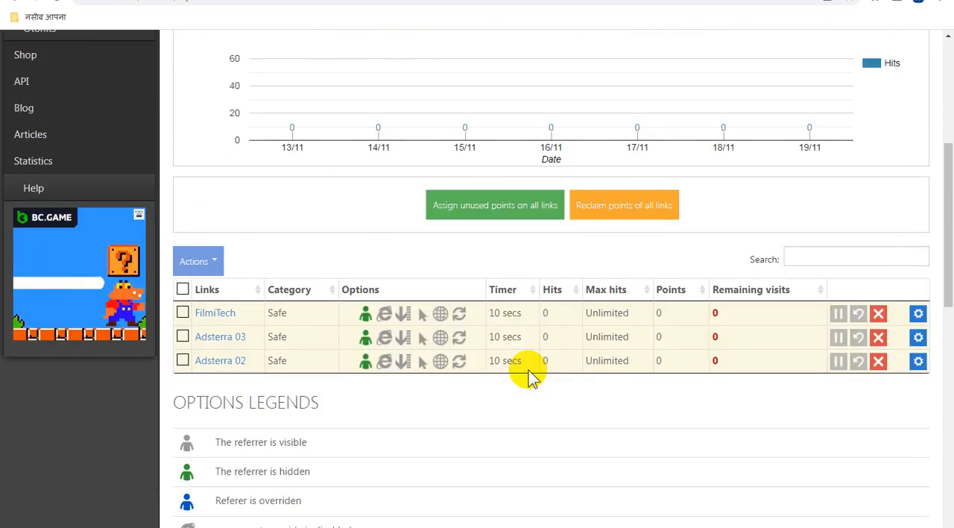
{"action": "left_click", "coordinate": [919, 314]}
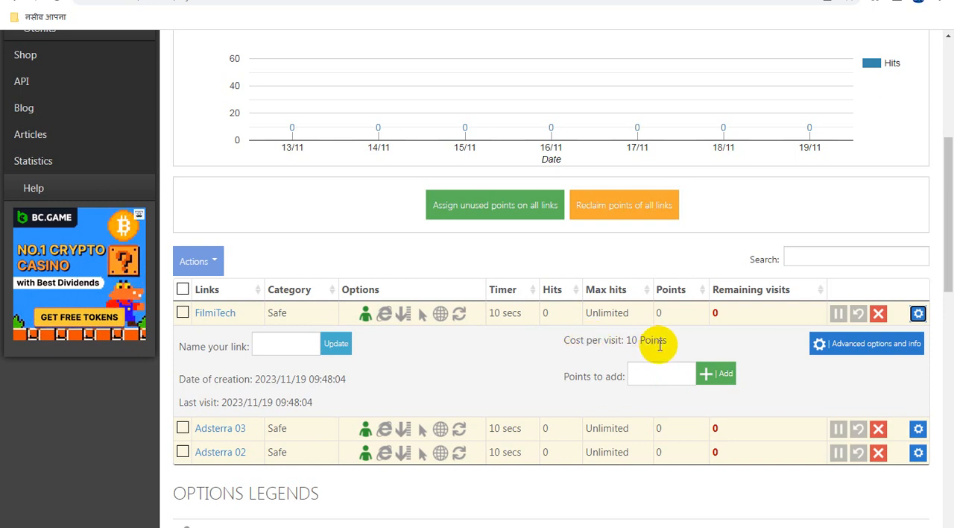
{"action": "left_click", "coordinate": [857, 348]}
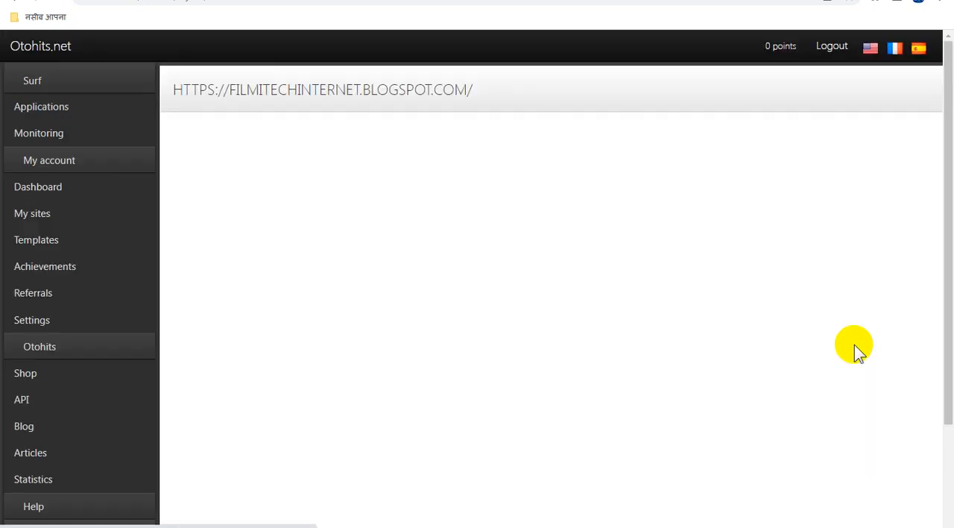
Step: Enter 5 visits as the maximum hits in the FilmiTech link's basic options
{"action": "scroll", "coordinate": [497, 375], "scroll_direction": "down", "scroll_amount": 3}
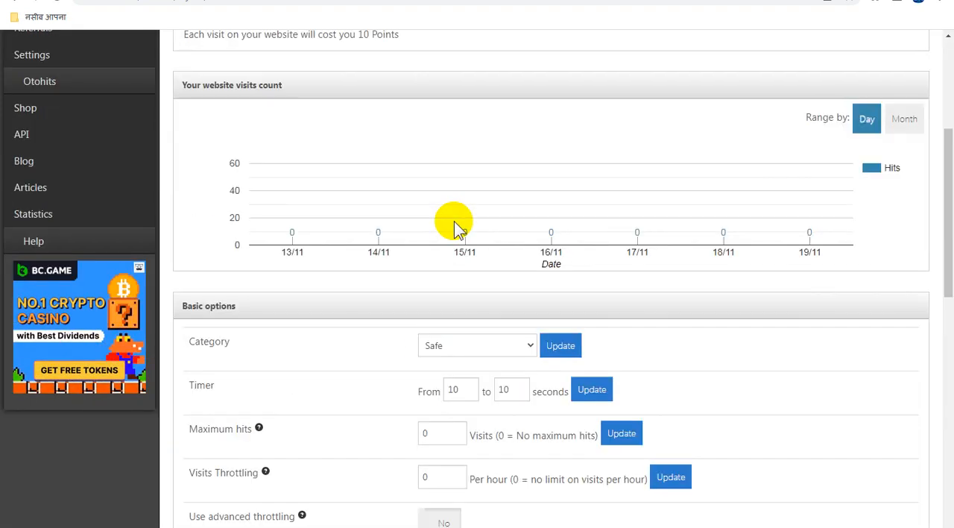
{"action": "scroll", "coordinate": [520, 336], "scroll_direction": "down", "scroll_amount": 2}
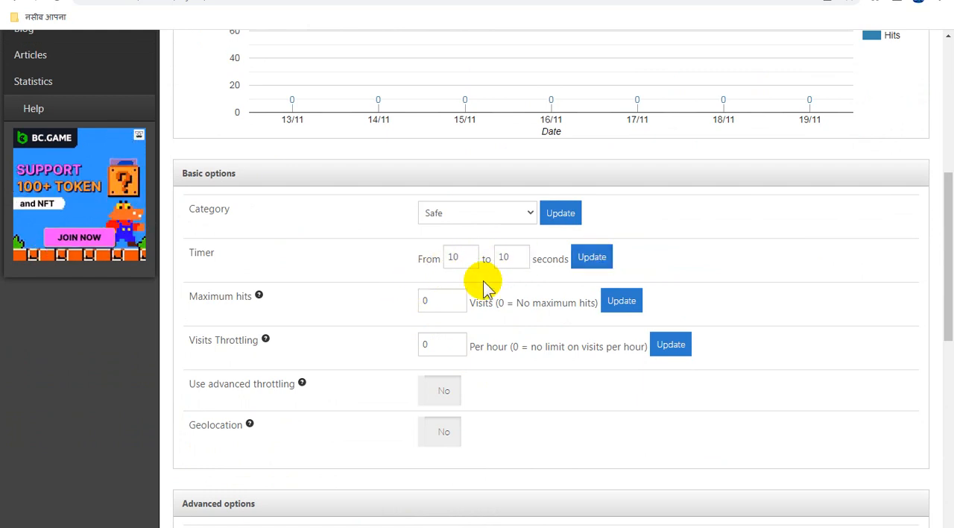
{"action": "left_click", "coordinate": [445, 301]}
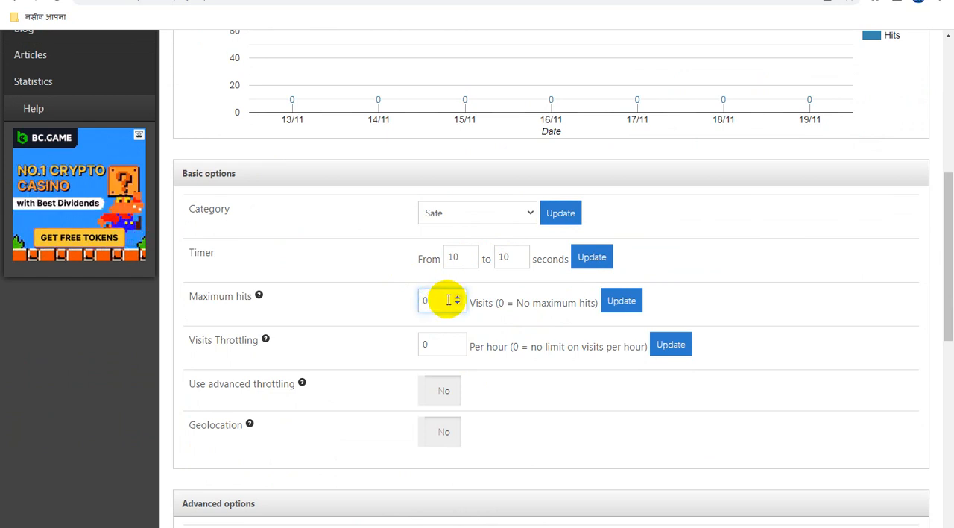
{"action": "left_click_drag", "start_coordinate": [448, 301], "coordinate": [417, 299]}
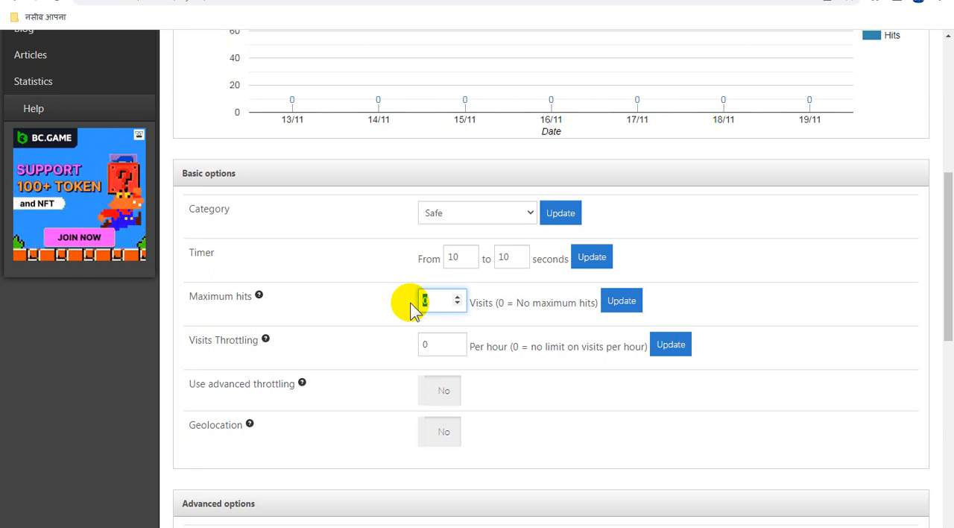
{"action": "type", "text": "5"}
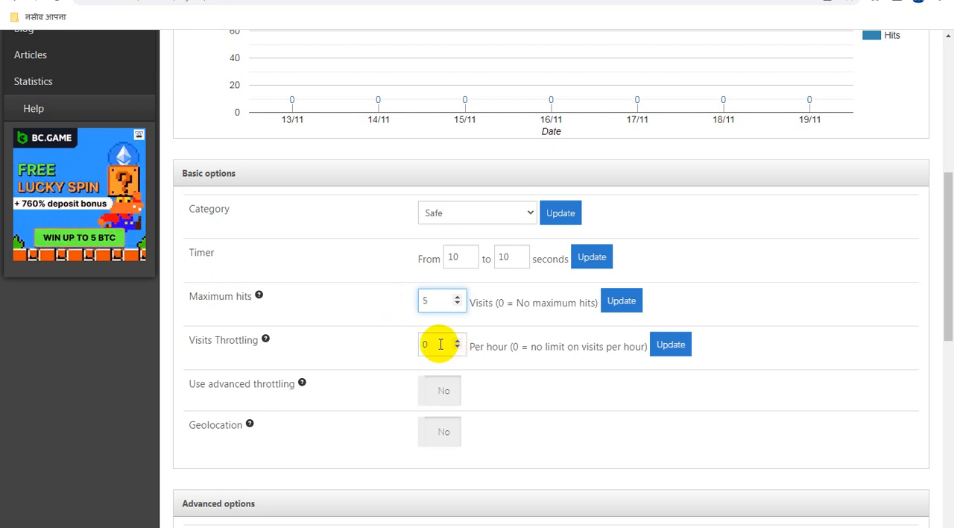
Step: Try to update the link's visits throttling to 999999 per hour
{"action": "left_click", "coordinate": [440, 344]}
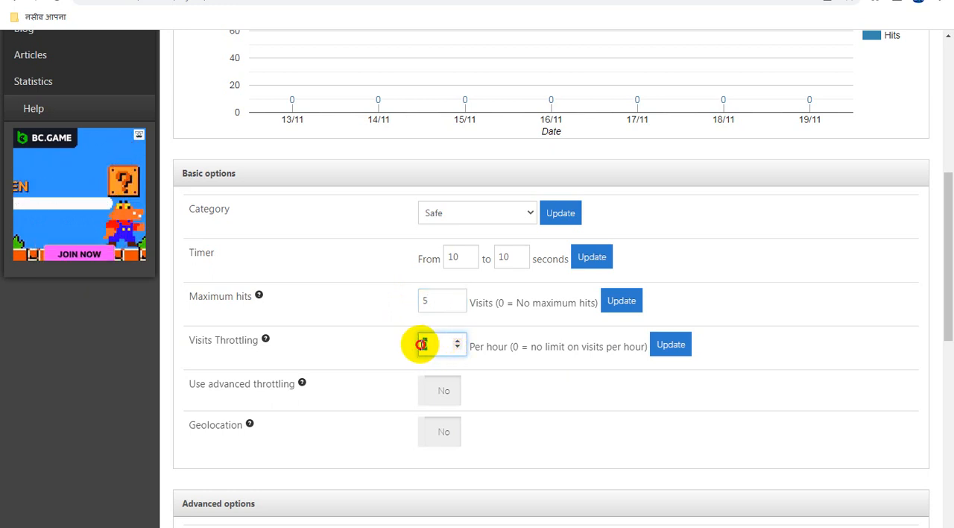
{"action": "type", "text": "999999"}
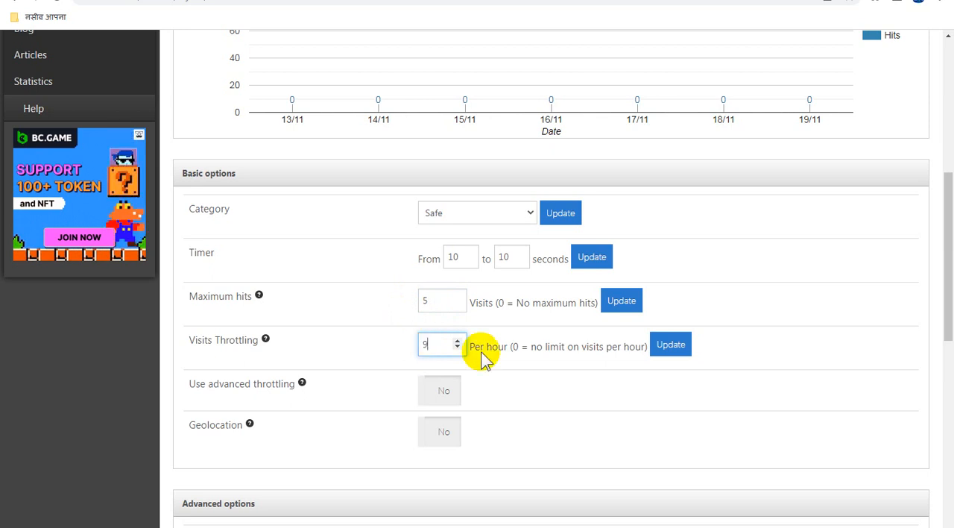
{"action": "left_click", "coordinate": [548, 384]}
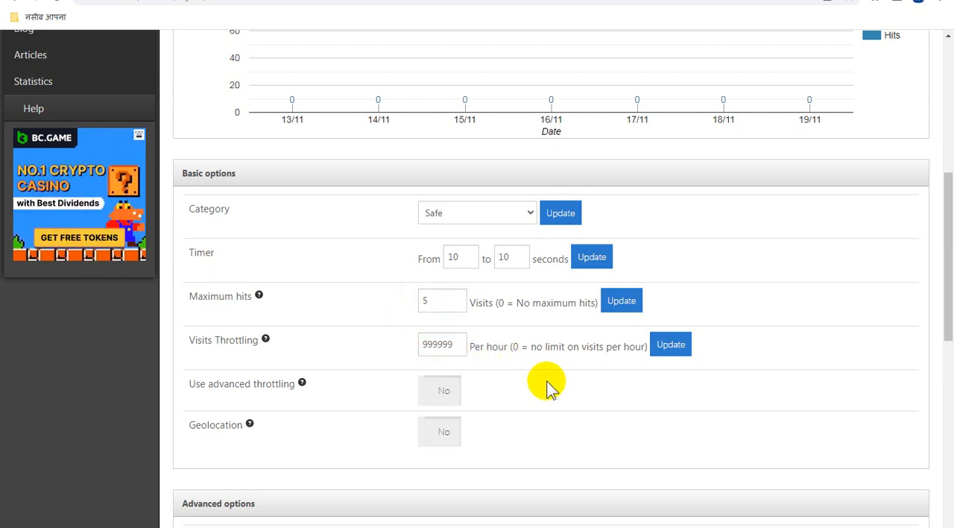
{"action": "left_click", "coordinate": [670, 351]}
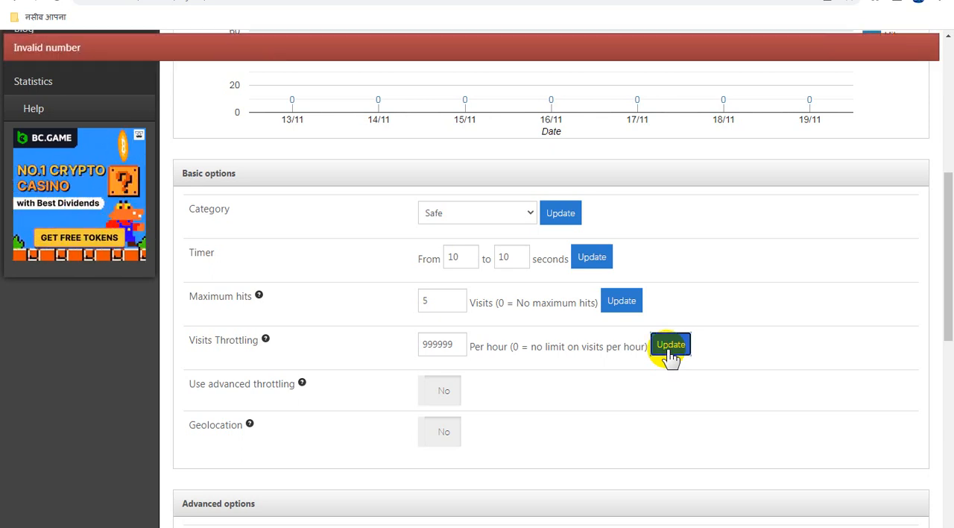
Step: Replace the visits throttling with 555 per hour and update it
{"action": "left_click", "coordinate": [437, 346]}
{"action": "double_click", "coordinate": [437, 347]}
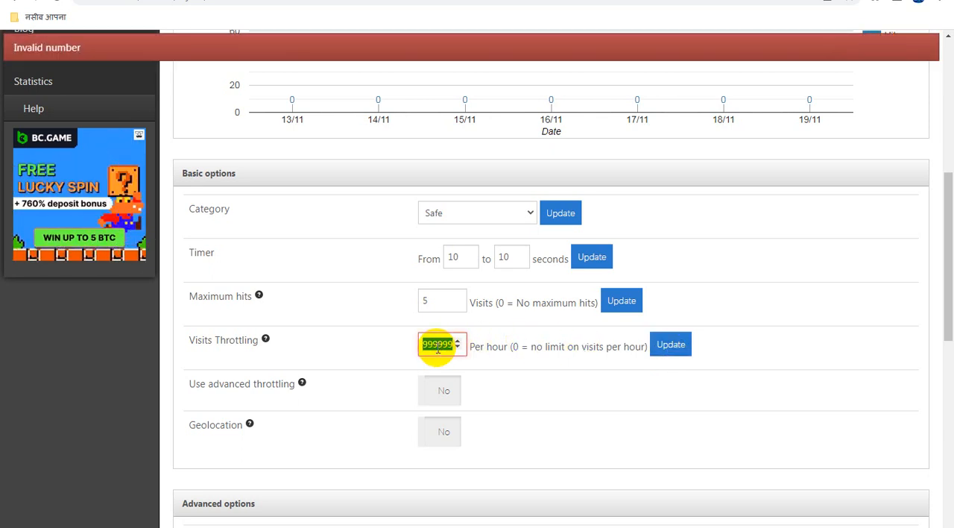
{"action": "type", "text": "555"}
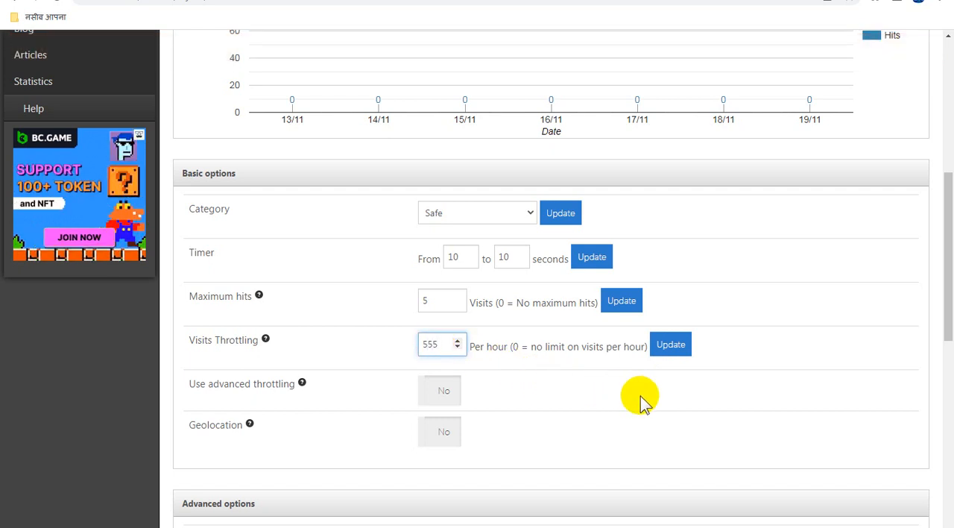
{"action": "left_click", "coordinate": [671, 352]}
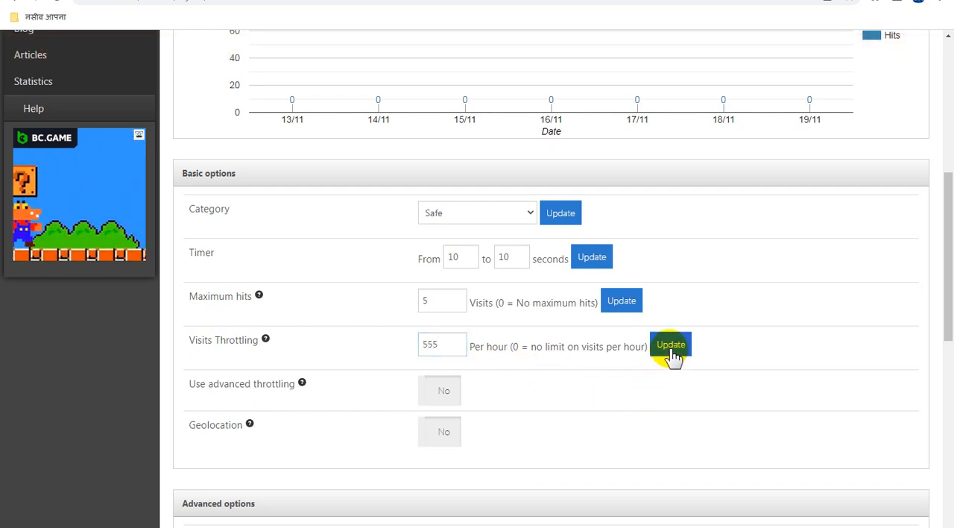
Step: Set the FilmiTech link's visits throttling to 1 per hour and update it
{"action": "left_click", "coordinate": [445, 346]}
{"action": "double_click", "coordinate": [444, 345]}
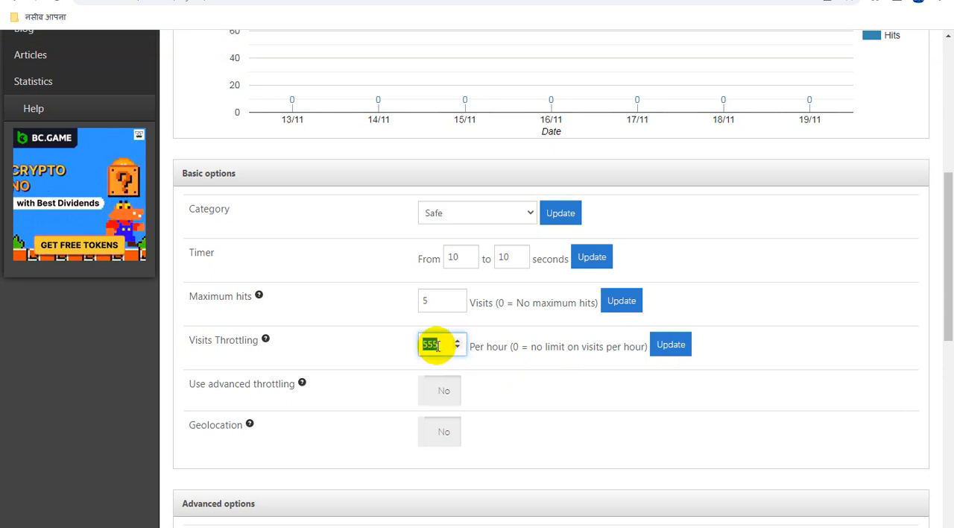
{"action": "type", "text": "1"}
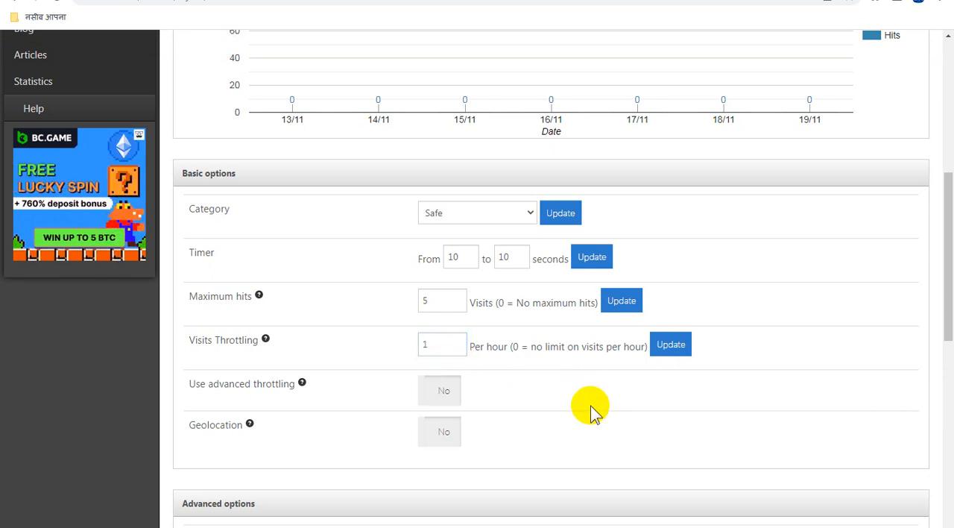
{"action": "left_click", "coordinate": [672, 350]}
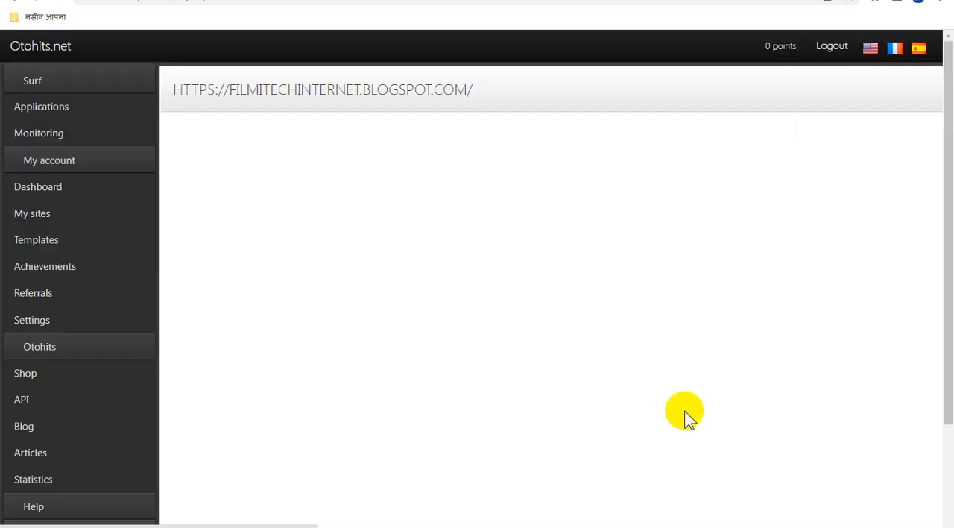
Step: Review the FilmiTech link's basic options and the advanced options with their point costs
{"action": "scroll", "coordinate": [687, 417], "scroll_direction": "down", "scroll_amount": 2}
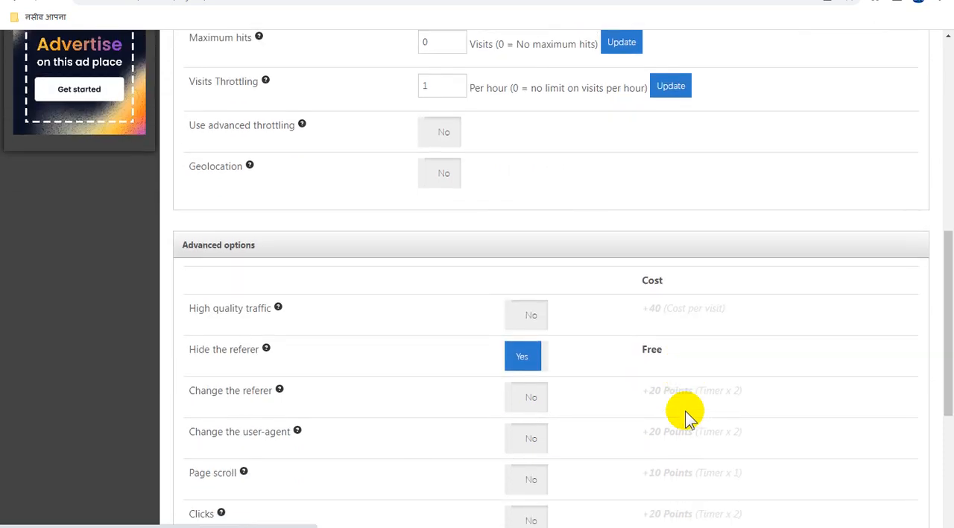
{"action": "scroll", "coordinate": [686, 416], "scroll_direction": "up", "scroll_amount": 2}
{"action": "scroll", "coordinate": [679, 418], "scroll_direction": "down", "scroll_amount": 3}
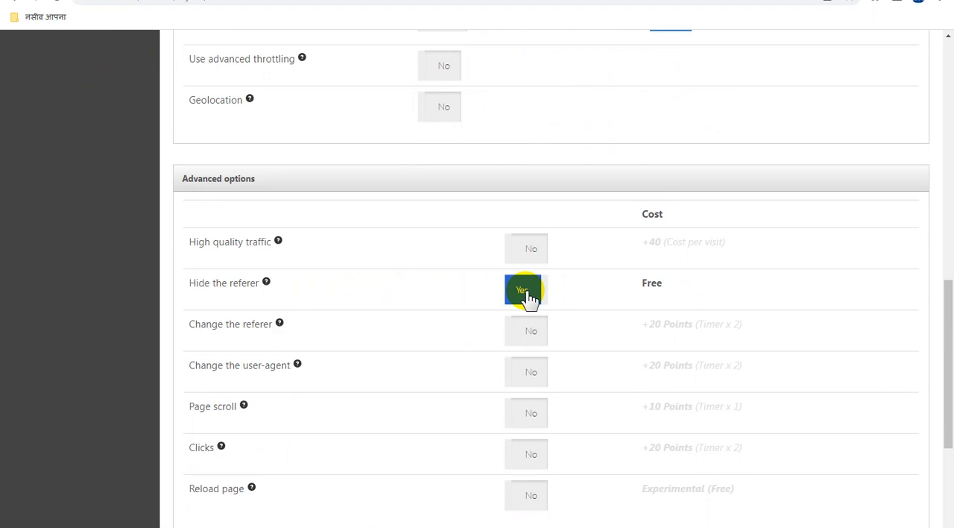
{"action": "scroll", "coordinate": [537, 328], "scroll_direction": "down", "scroll_amount": 3}
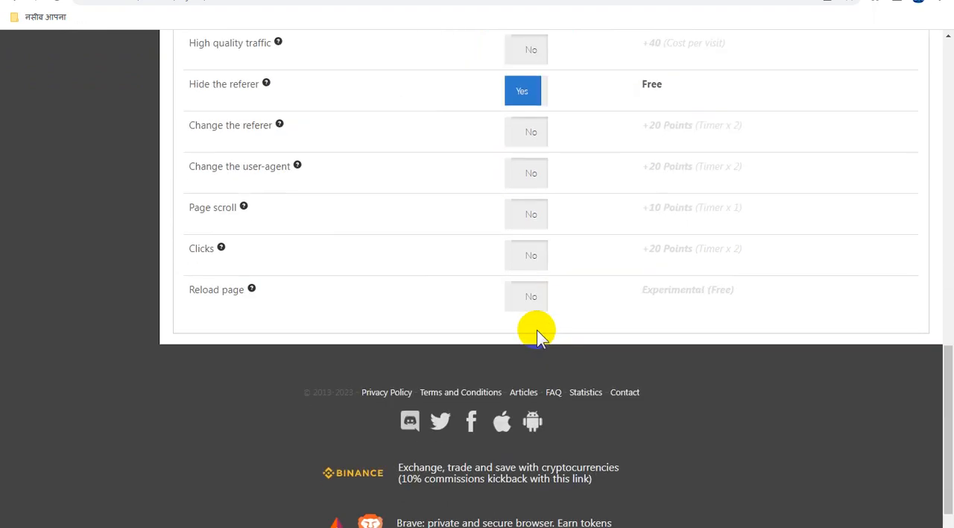
{"action": "scroll", "coordinate": [536, 330], "scroll_direction": "up", "scroll_amount": 4}
{"action": "scroll", "coordinate": [537, 330], "scroll_direction": "up", "scroll_amount": 9}
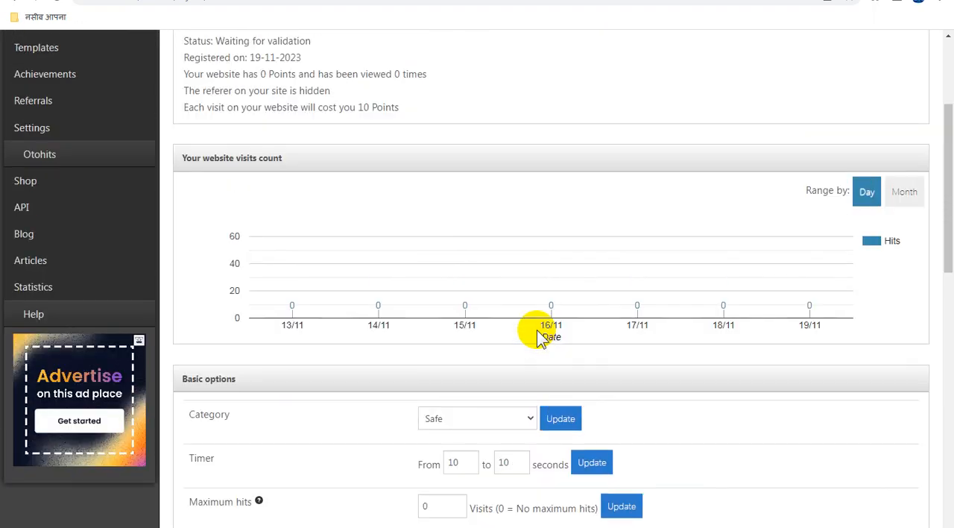
{"action": "scroll", "coordinate": [542, 337], "scroll_direction": "up", "scroll_amount": 1}
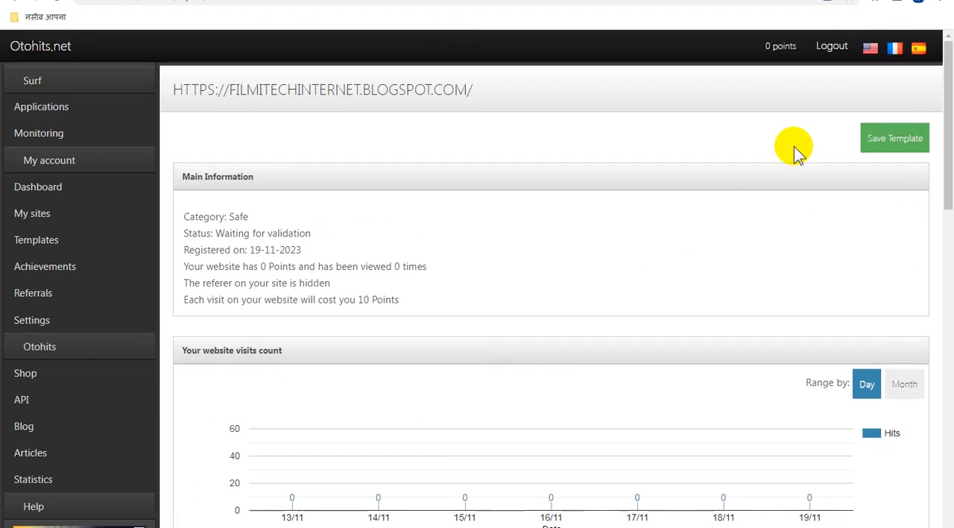
Step: Save the link's timer, visits throttling and referer settings as a template named "Filmi T"
{"action": "left_click", "coordinate": [884, 144]}
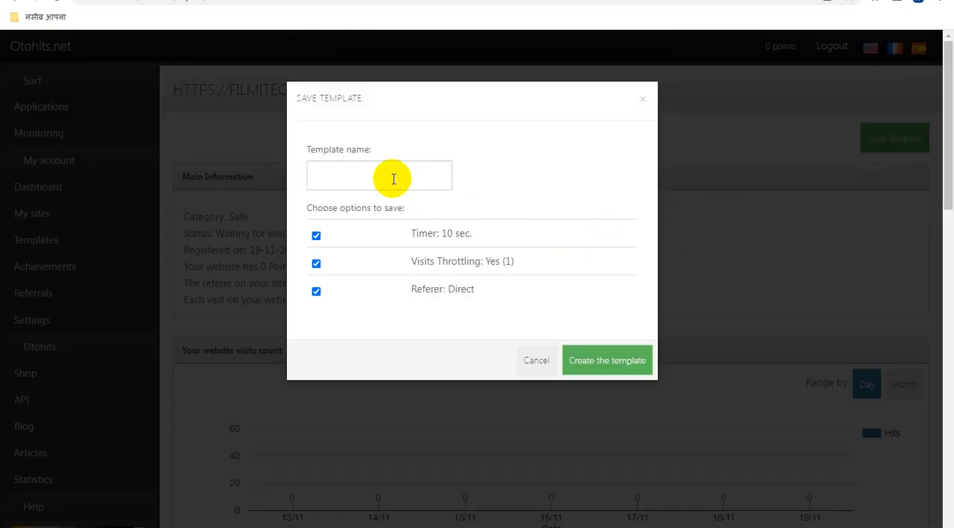
{"action": "left_click", "coordinate": [393, 176]}
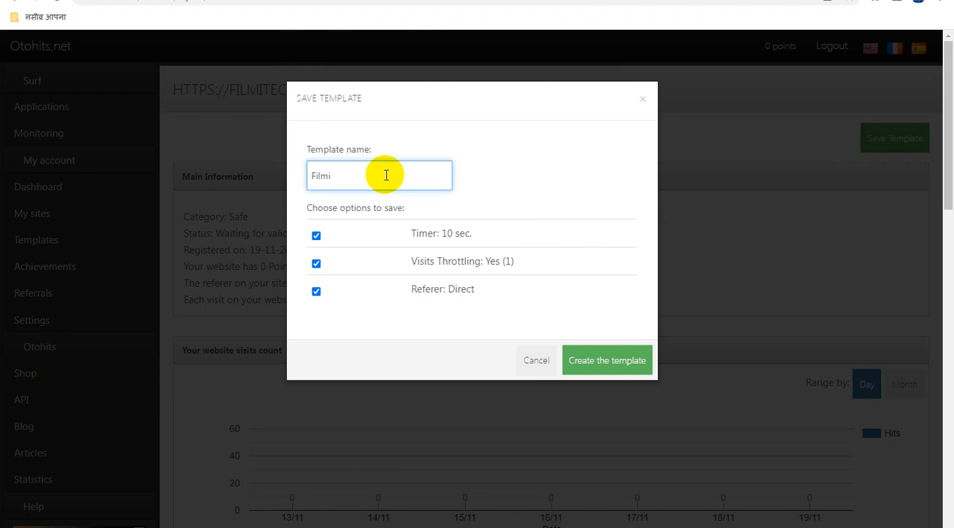
{"action": "type", "text": "Filmi T"}
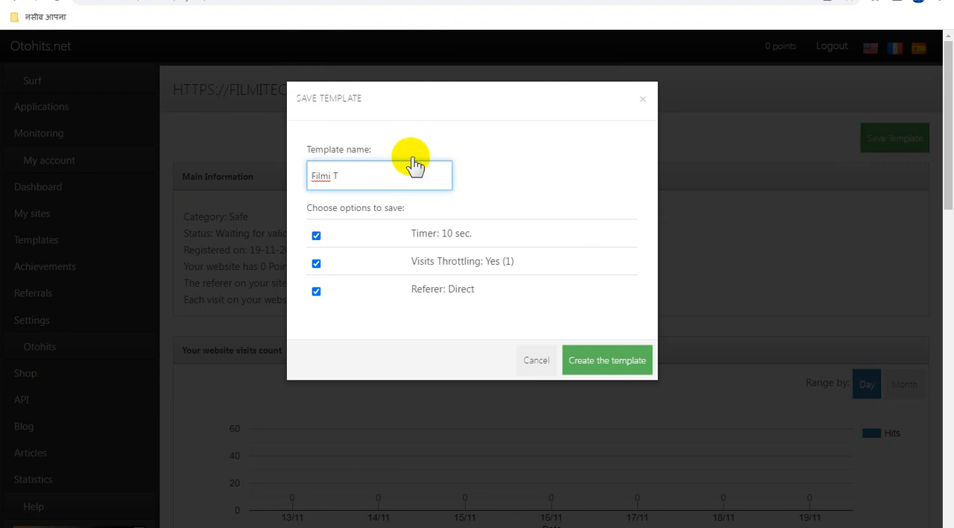
{"action": "left_click", "coordinate": [612, 362]}
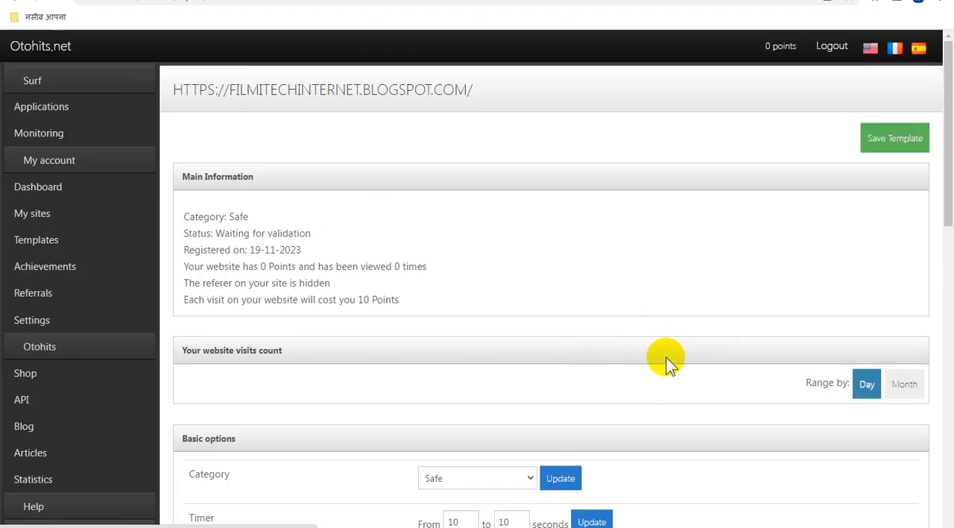
{"action": "scroll", "coordinate": [667, 359], "scroll_direction": "down", "scroll_amount": 3}
{"action": "scroll", "coordinate": [671, 365], "scroll_direction": "up", "scroll_amount": 3}
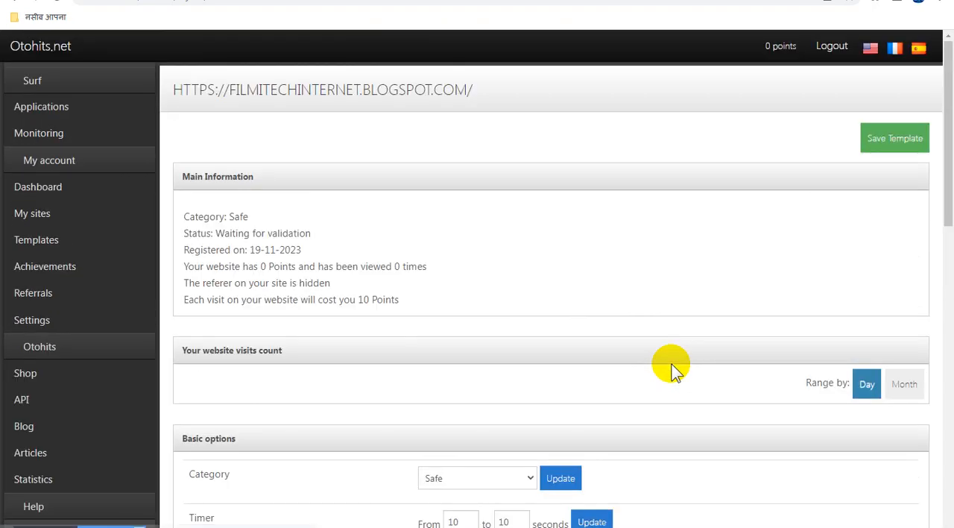
{"action": "left_click", "coordinate": [893, 147]}
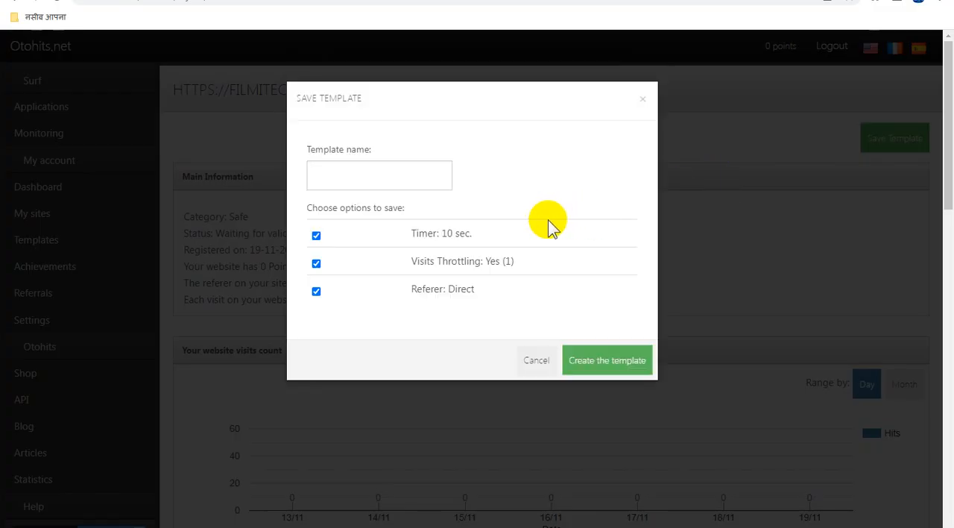
{"action": "left_click", "coordinate": [531, 359]}
{"action": "scroll", "coordinate": [467, 362], "scroll_direction": "down", "scroll_amount": 2}
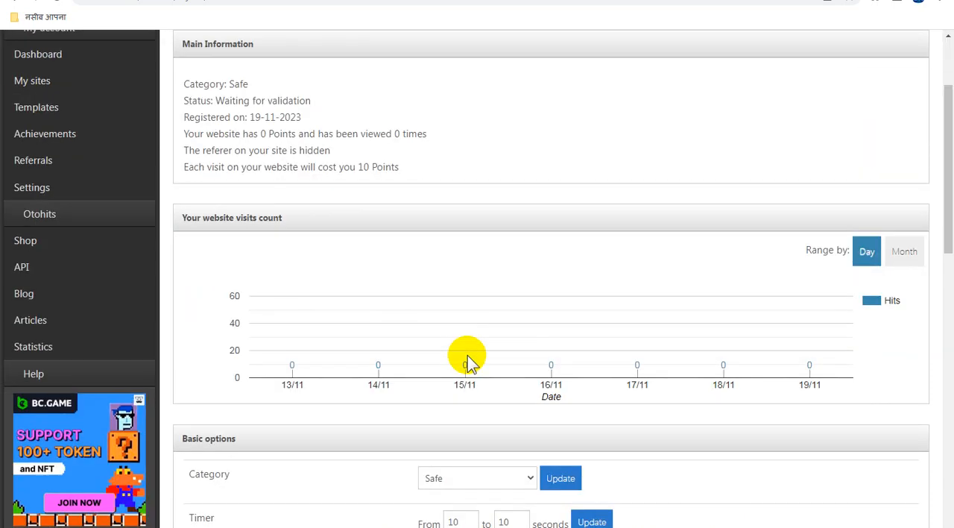
{"action": "scroll", "coordinate": [466, 363], "scroll_direction": "up", "scroll_amount": 2}
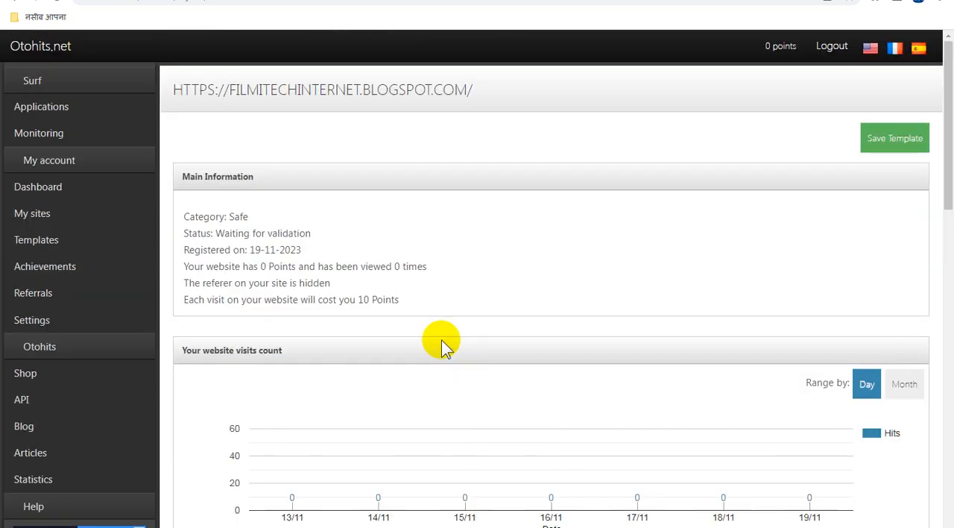
Step: Return to the list of sites and open the Adsterra 03 link's advanced options and info
{"action": "left_click", "coordinate": [52, 217]}
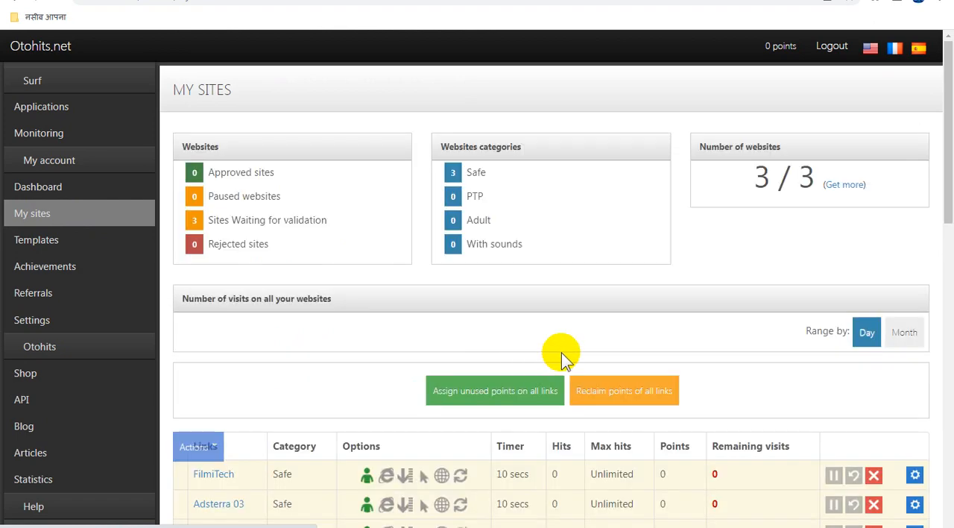
{"action": "scroll", "coordinate": [564, 357], "scroll_direction": "down", "scroll_amount": 2}
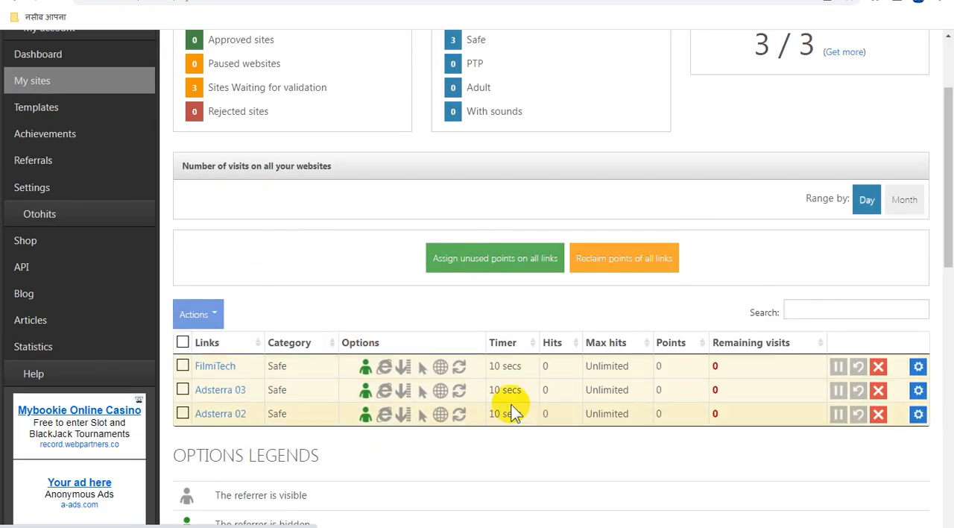
{"action": "scroll", "coordinate": [522, 400], "scroll_direction": "down", "scroll_amount": 3}
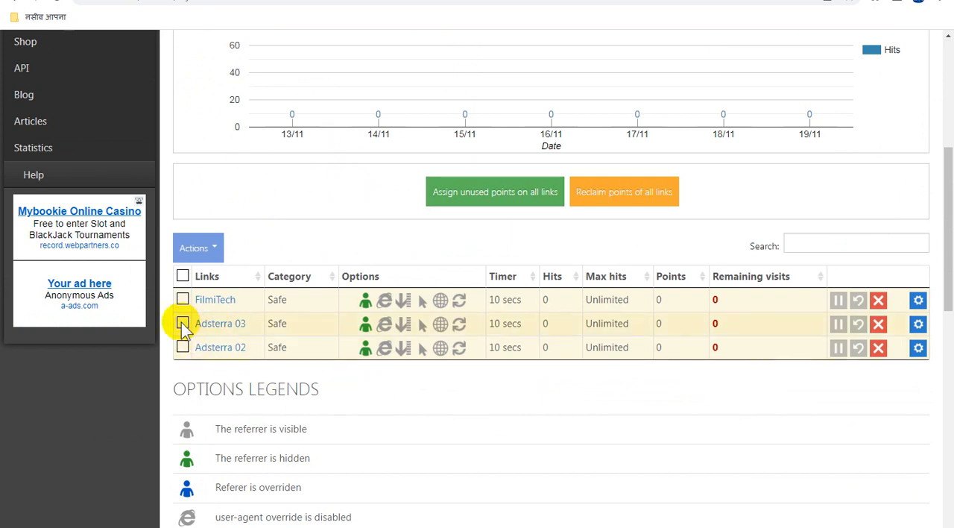
{"action": "left_click", "coordinate": [182, 323]}
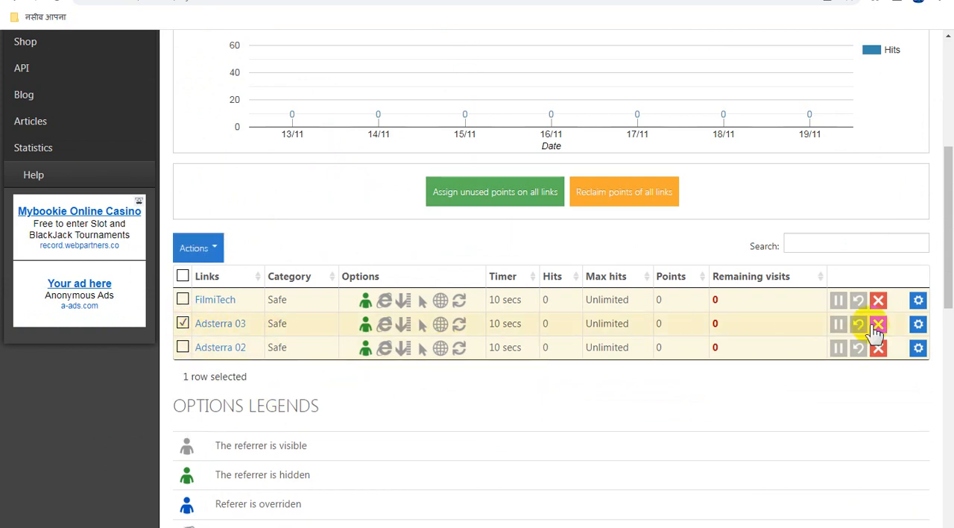
{"action": "left_click", "coordinate": [919, 325]}
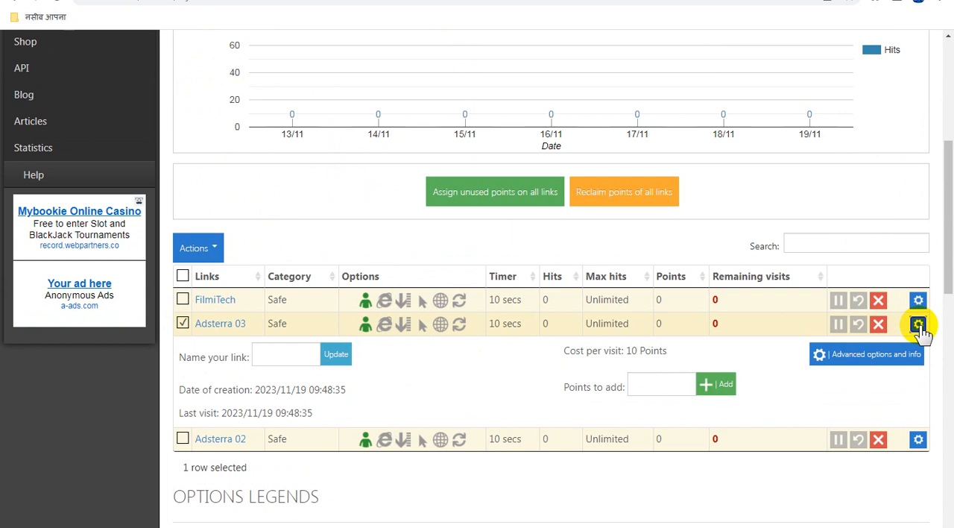
{"action": "left_click", "coordinate": [895, 356]}
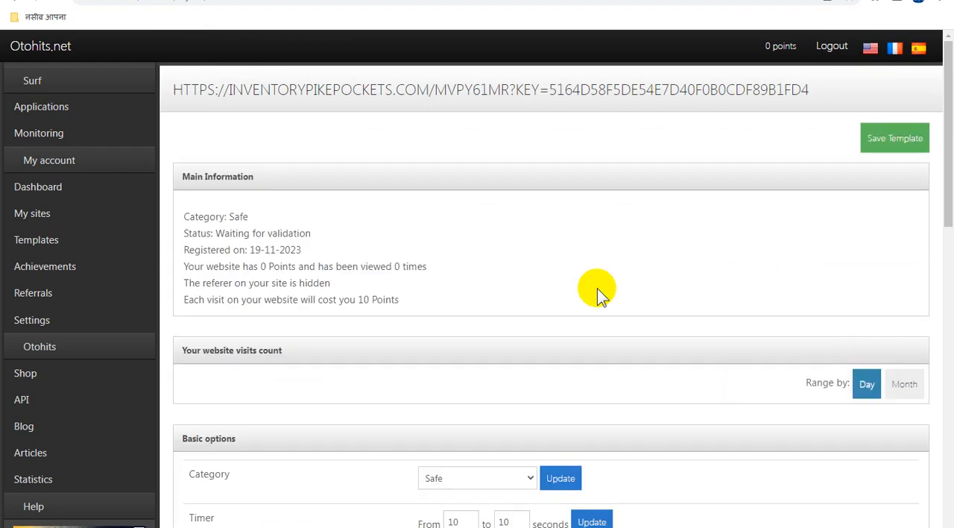
Step: Enter 5 maximum hits and a visits throttling of 1 per hour for the Adsterra 03 link, and update the throttling
{"action": "scroll", "coordinate": [586, 299], "scroll_direction": "down", "scroll_amount": 3}
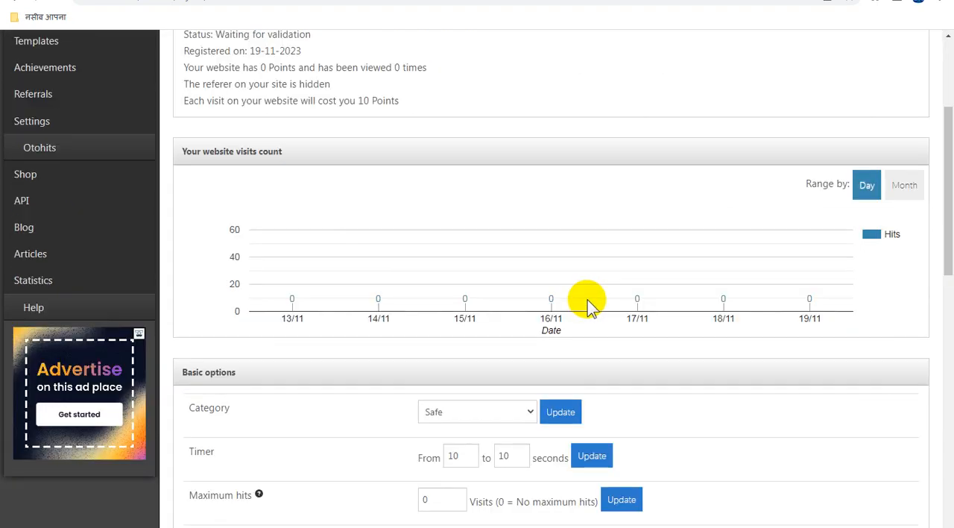
{"action": "scroll", "coordinate": [587, 300], "scroll_direction": "down", "scroll_amount": 3}
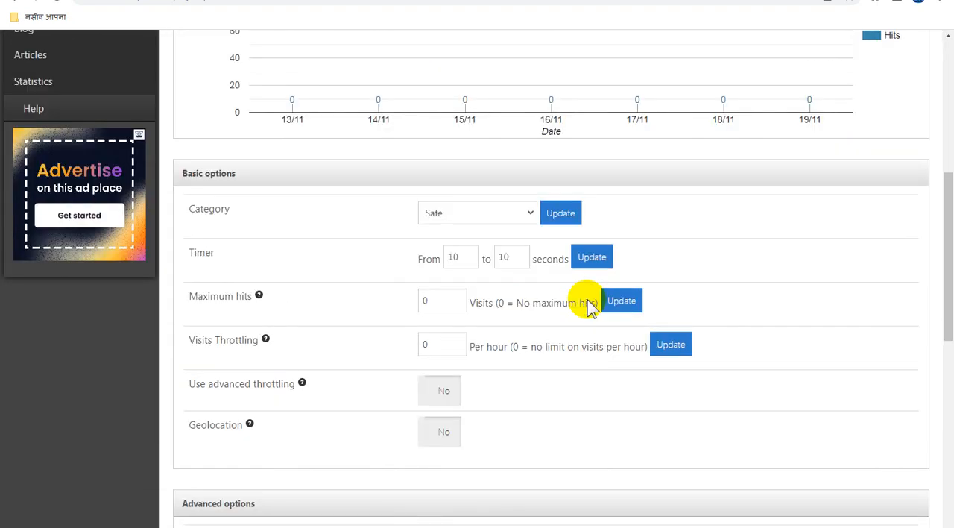
{"action": "left_click", "coordinate": [440, 301]}
{"action": "double_click", "coordinate": [421, 301]}
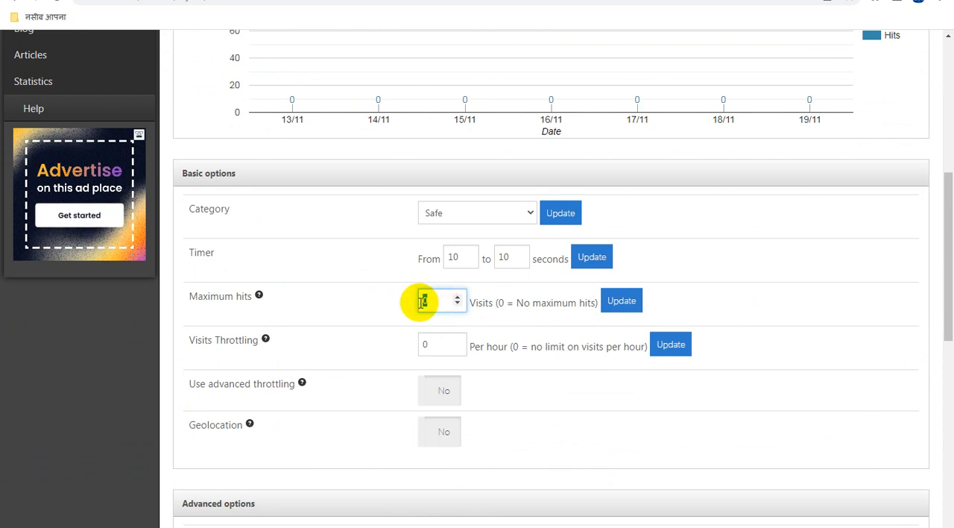
{"action": "type", "text": "5"}
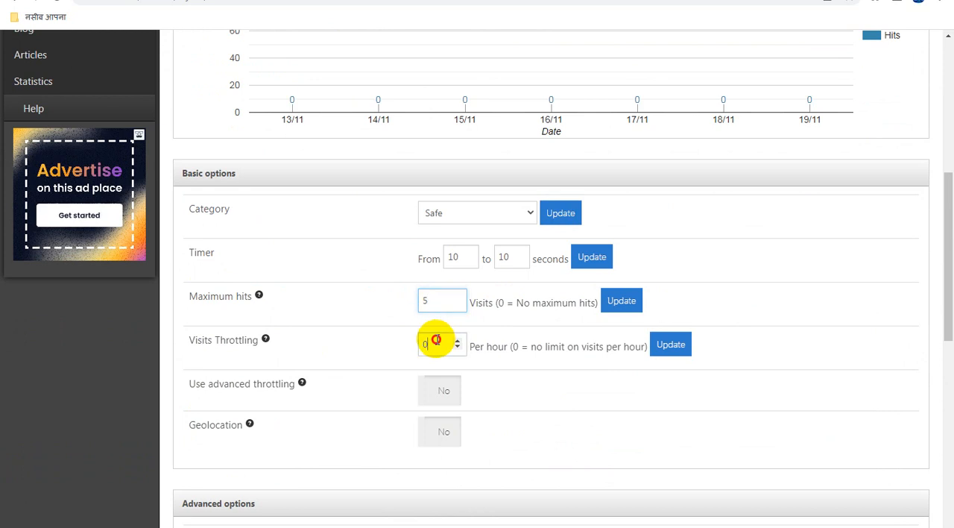
{"action": "double_click", "coordinate": [424, 342]}
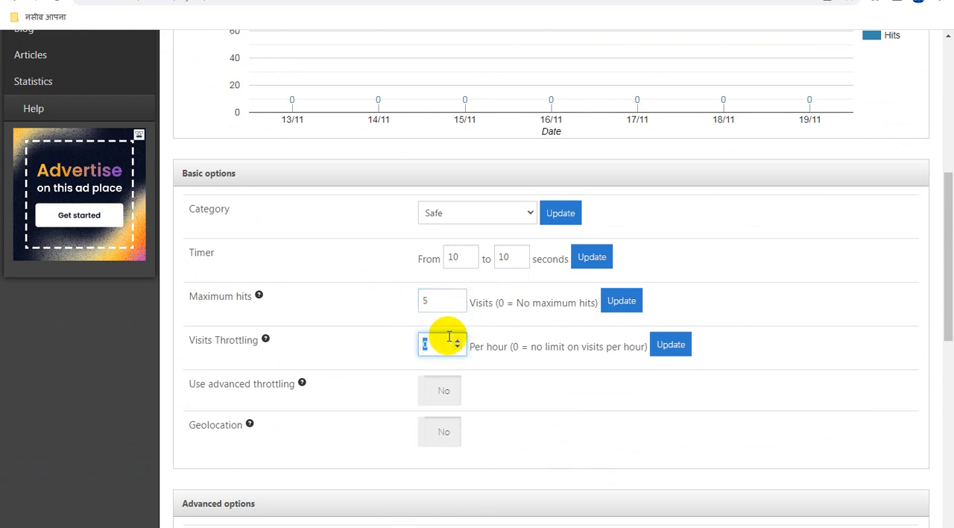
{"action": "type", "text": "1"}
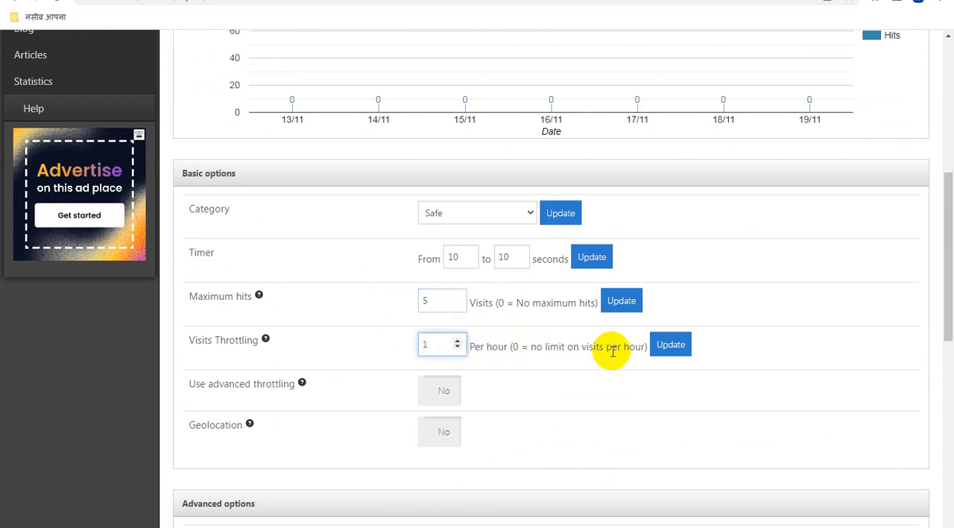
{"action": "left_click", "coordinate": [678, 351]}
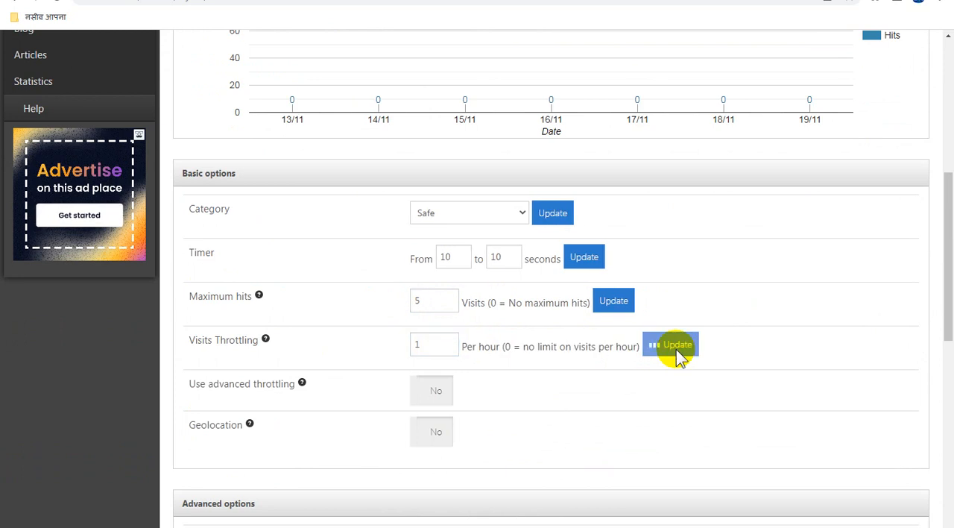
{"action": "left_click", "coordinate": [639, 305]}
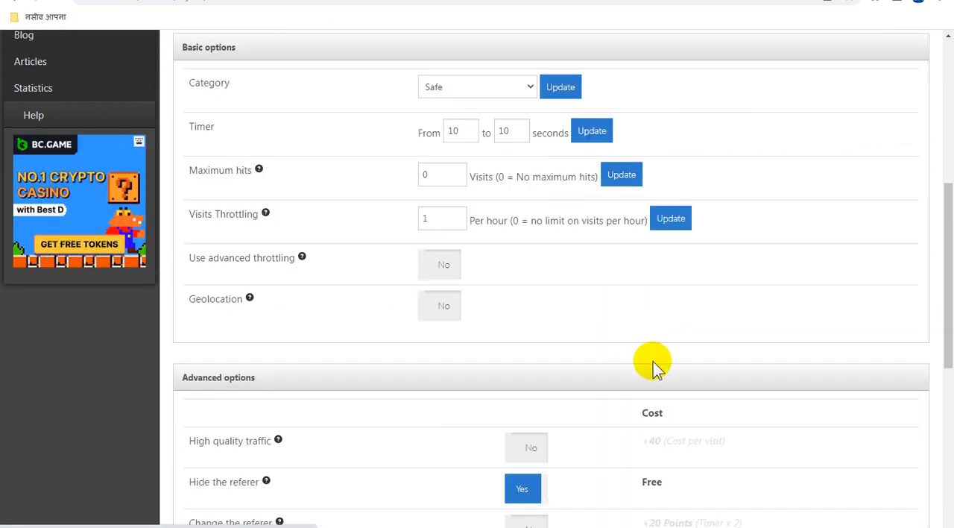
Step: Set the Adsterra 03 link's maximum hits to 5 visits and update it
{"action": "scroll", "coordinate": [462, 190], "scroll_direction": "up", "scroll_amount": 2}
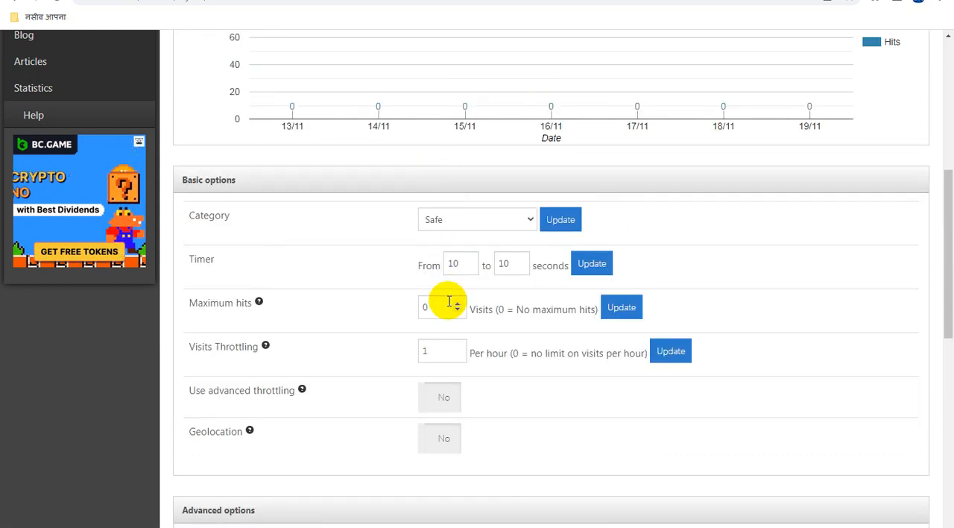
{"action": "left_click_drag", "start_coordinate": [445, 308], "coordinate": [386, 313]}
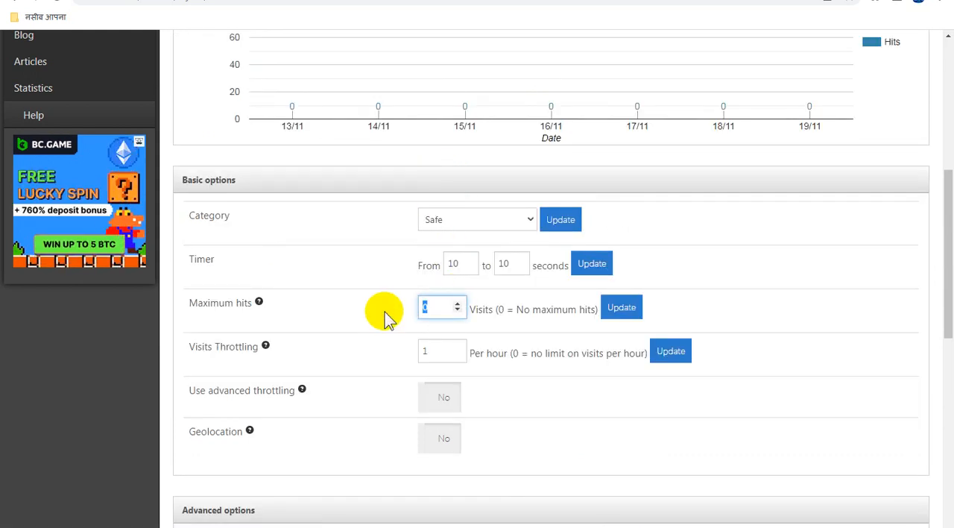
{"action": "type", "text": "5"}
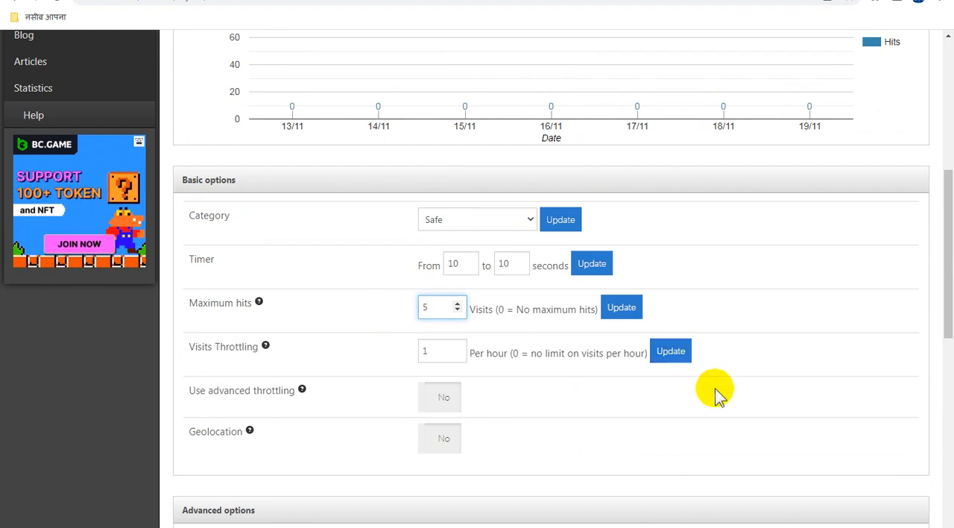
{"action": "scroll", "coordinate": [731, 394], "scroll_direction": "up", "scroll_amount": 3}
{"action": "scroll", "coordinate": [732, 393], "scroll_direction": "down", "scroll_amount": 10}
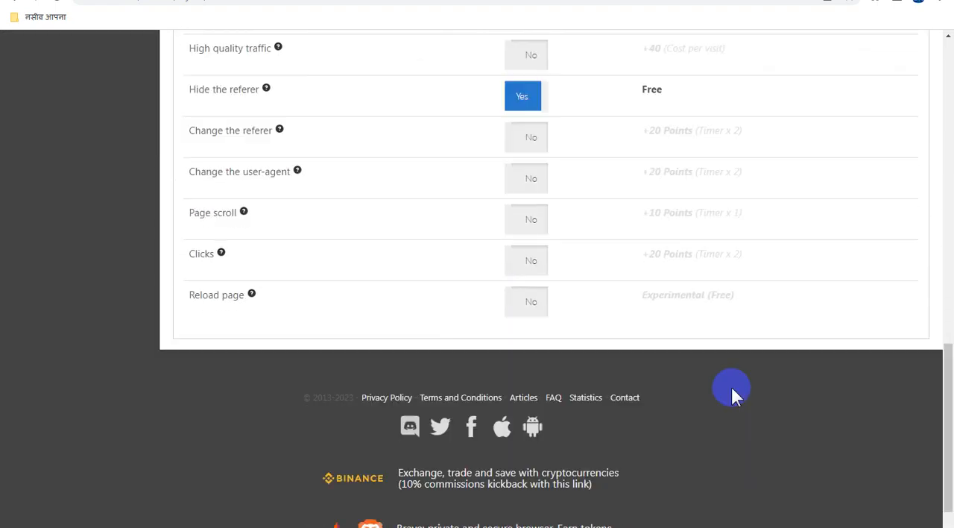
{"action": "scroll", "coordinate": [732, 393], "scroll_direction": "up", "scroll_amount": 8}
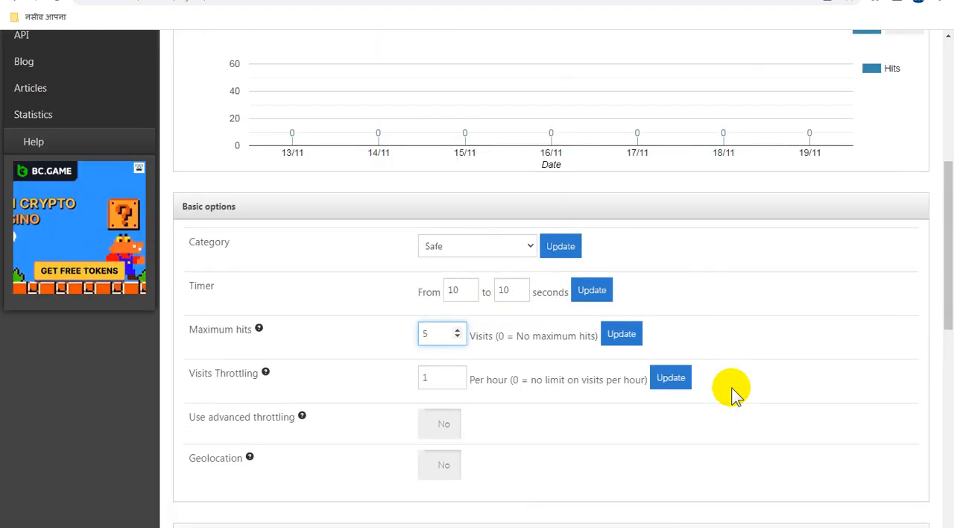
{"action": "left_click", "coordinate": [617, 335]}
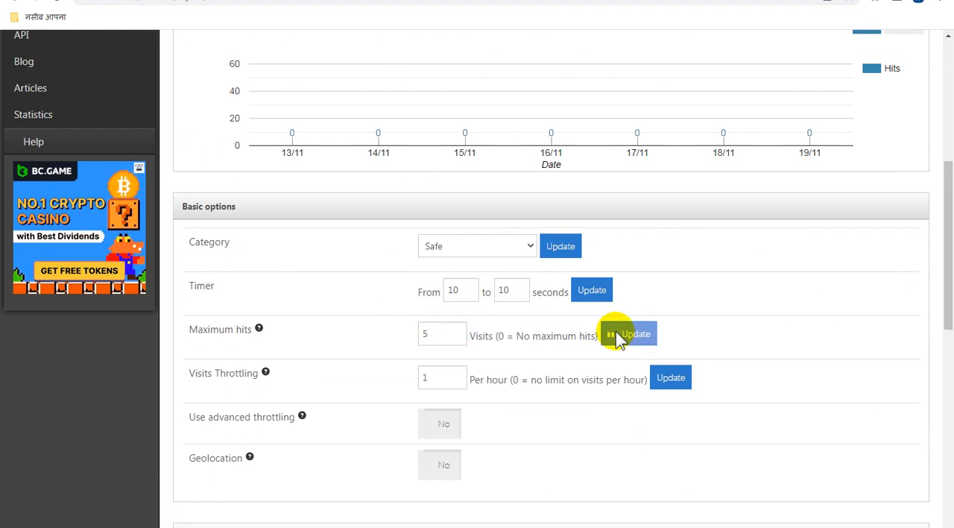
{"action": "left_click", "coordinate": [697, 373]}
Step: Save the link's timer, maximum hits, visits throttling and referer settings as a template named "Adsterra 02 T"
{"action": "scroll", "coordinate": [735, 405], "scroll_direction": "up", "scroll_amount": 3}
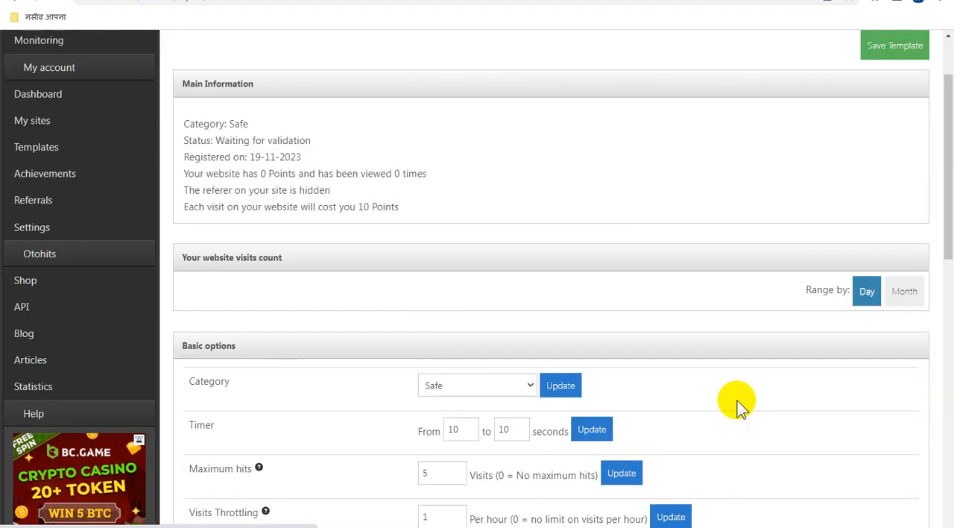
{"action": "scroll", "coordinate": [737, 402], "scroll_direction": "up", "scroll_amount": 2}
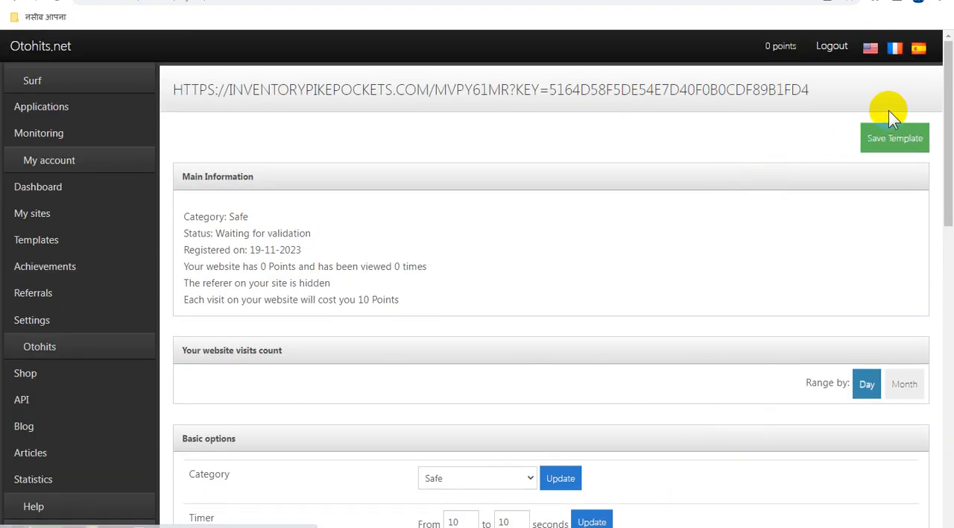
{"action": "left_click", "coordinate": [895, 144]}
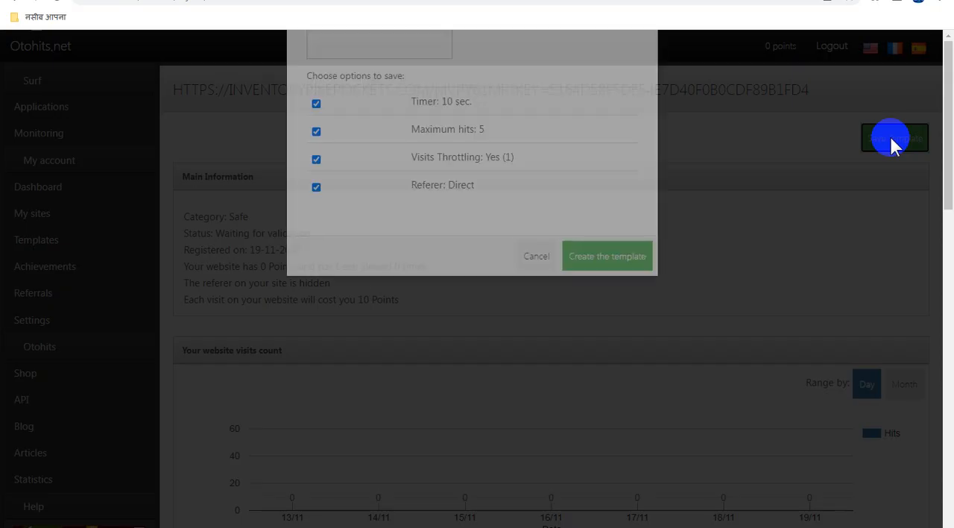
{"action": "left_click", "coordinate": [363, 179]}
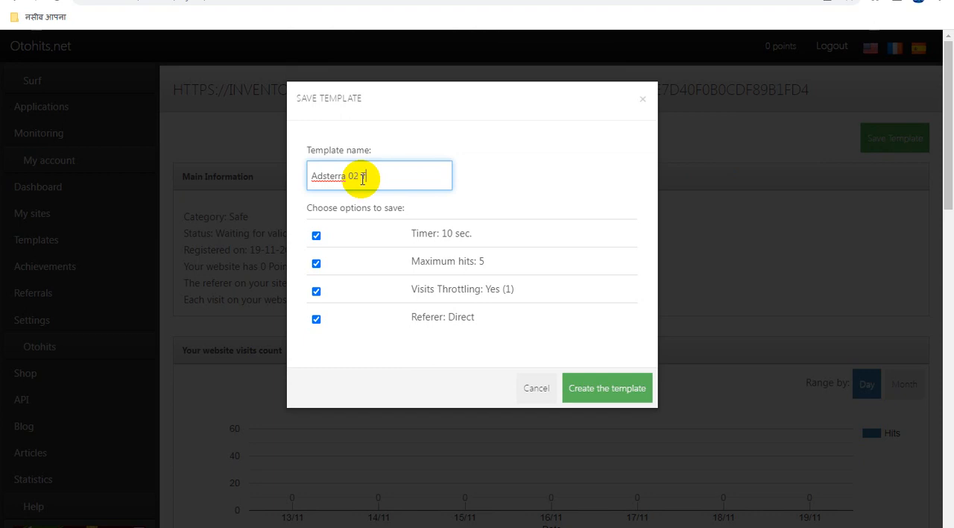
{"action": "left_click", "coordinate": [608, 382]}
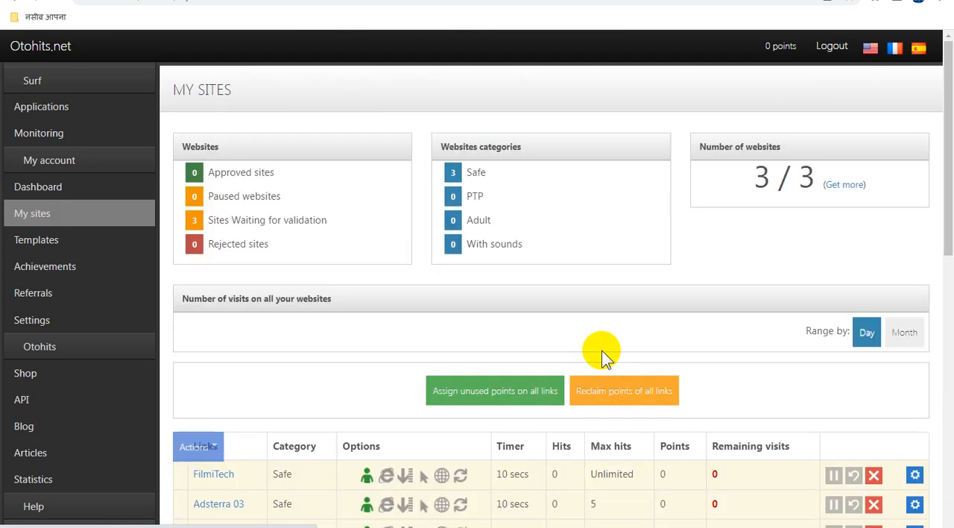
Step: Select the Adsterra 02 link in the list of sites and open its advanced options and info
{"action": "scroll", "coordinate": [686, 377], "scroll_direction": "down", "scroll_amount": 1}
{"action": "scroll", "coordinate": [693, 374], "scroll_direction": "down", "scroll_amount": 3}
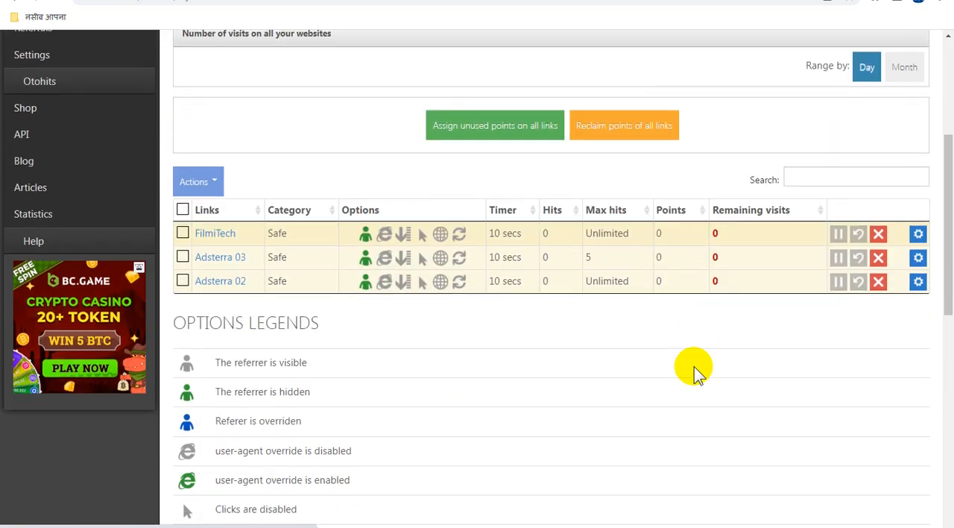
{"action": "scroll", "coordinate": [217, 284], "scroll_direction": "up", "scroll_amount": 2}
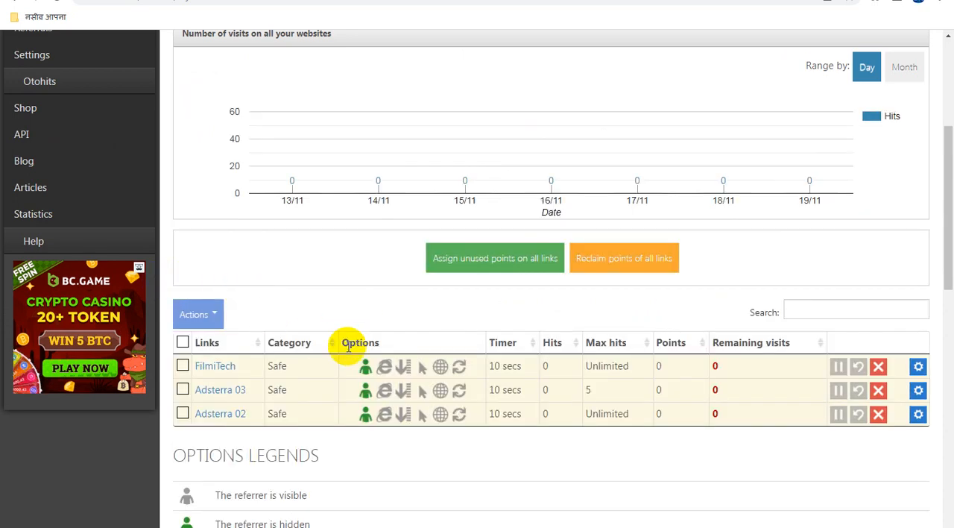
{"action": "scroll", "coordinate": [313, 358], "scroll_direction": "down", "scroll_amount": 1}
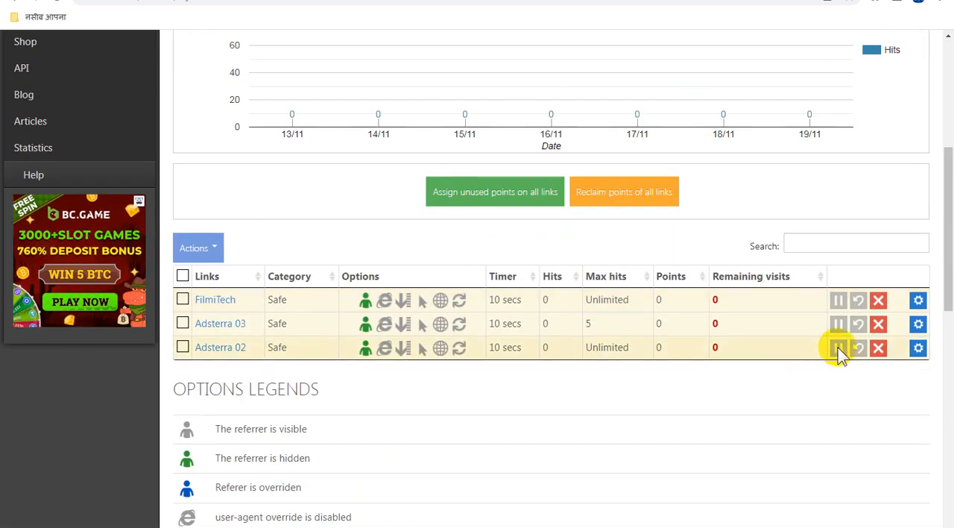
{"action": "left_click", "coordinate": [183, 347]}
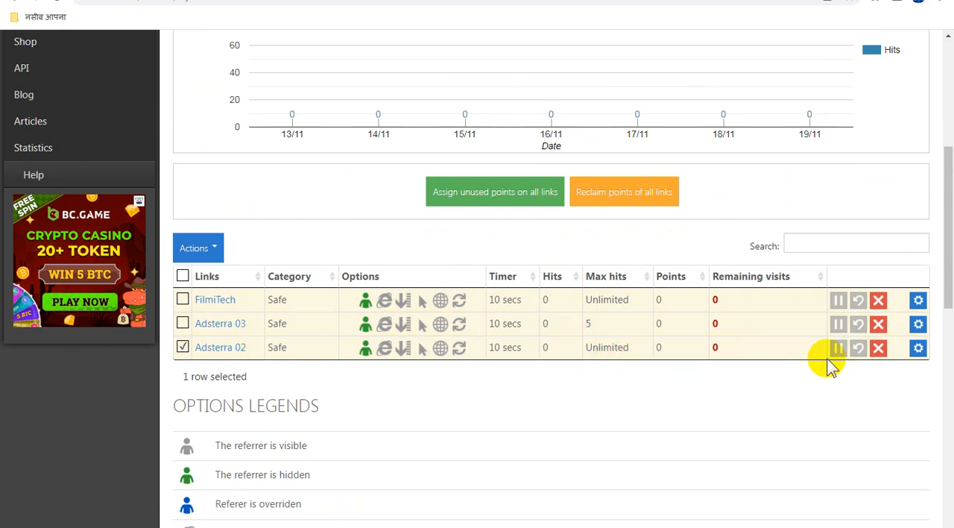
{"action": "left_click", "coordinate": [919, 348]}
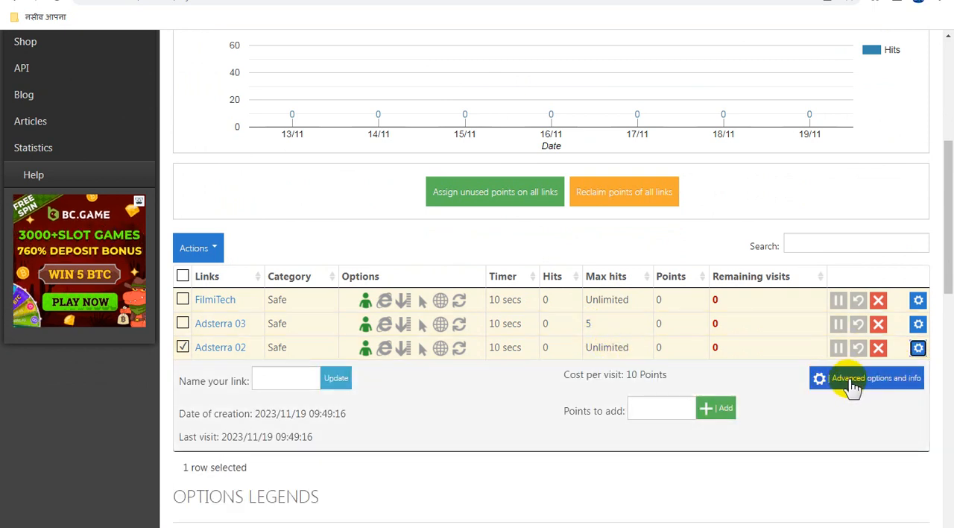
{"action": "left_click", "coordinate": [853, 384]}
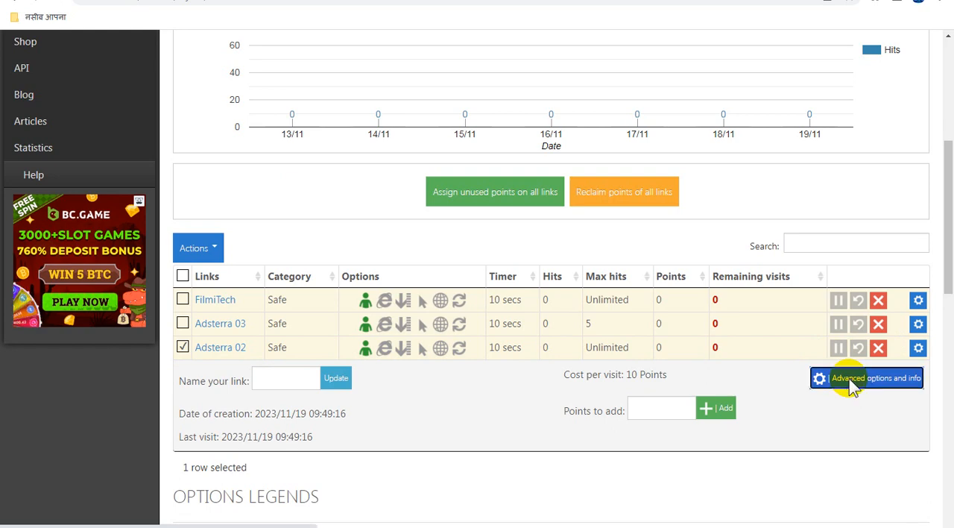
Step: Set the Adsterra 02 link's maximum hits to 5 visits and update it
{"action": "scroll", "coordinate": [447, 373], "scroll_direction": "down", "scroll_amount": 4}
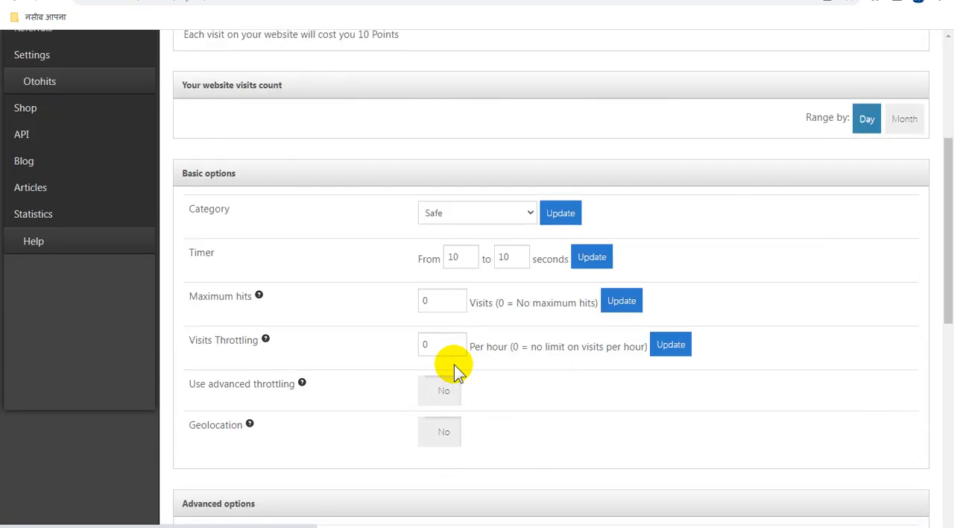
{"action": "left_click", "coordinate": [443, 306]}
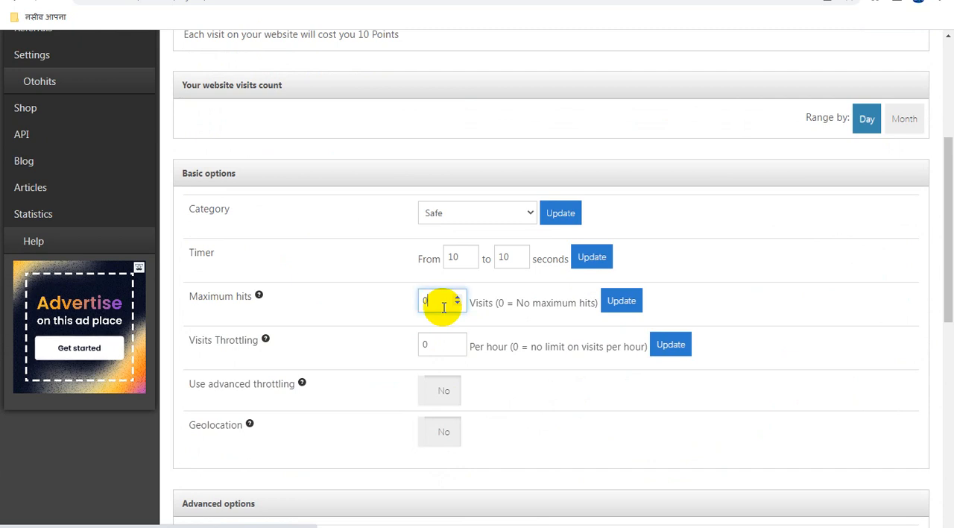
{"action": "type", "text": "5"}
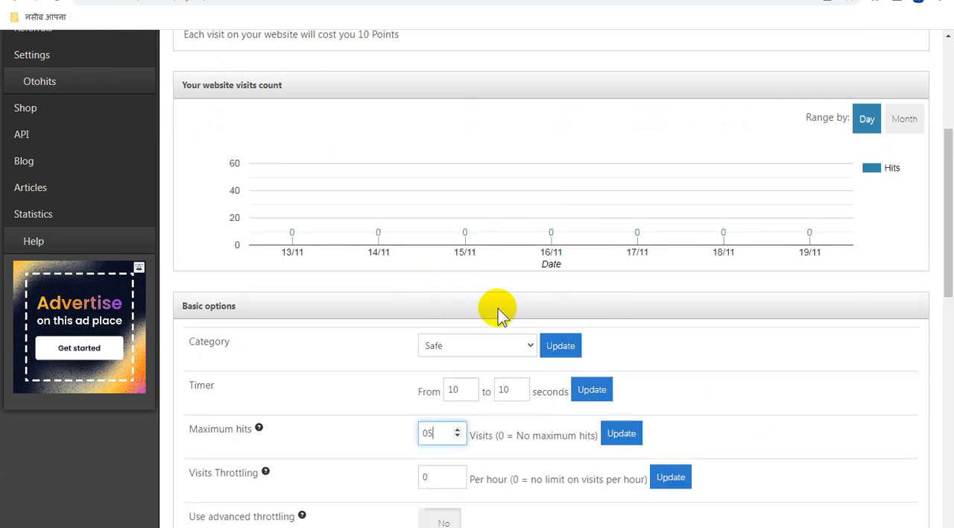
{"action": "left_click", "coordinate": [622, 434]}
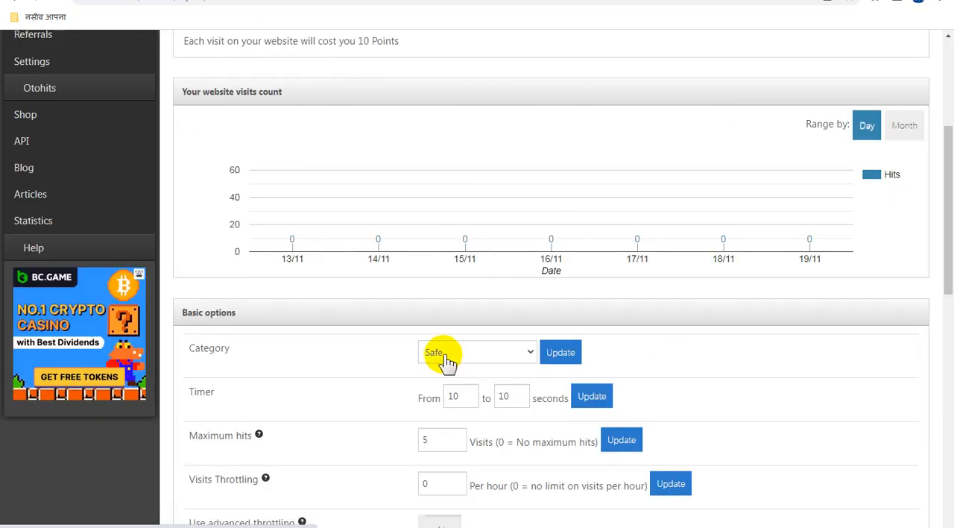
Step: Set the Adsterra 02 link's visits throttling to 1 per hour and update it
{"action": "scroll", "coordinate": [541, 443], "scroll_direction": "down", "scroll_amount": 2}
{"action": "left_click", "coordinate": [443, 351]}
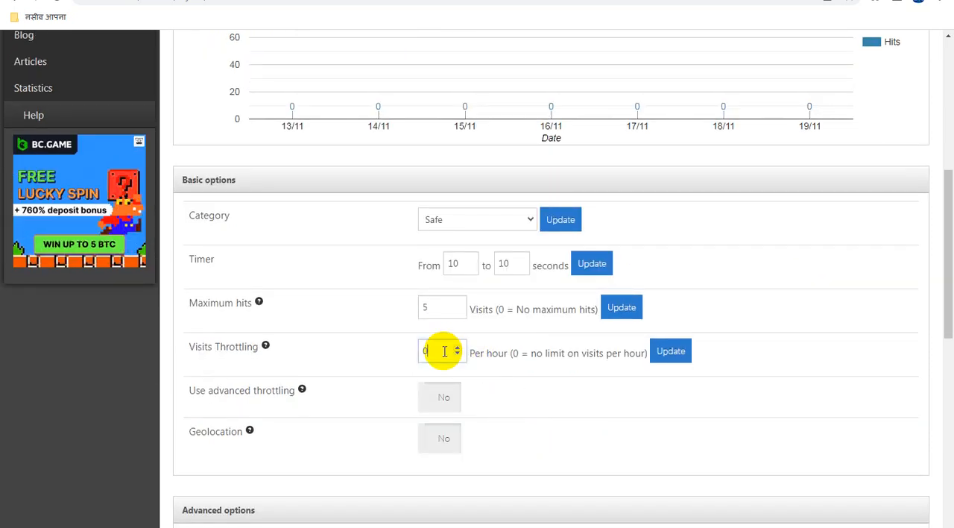
{"action": "left_click", "coordinate": [457, 347]}
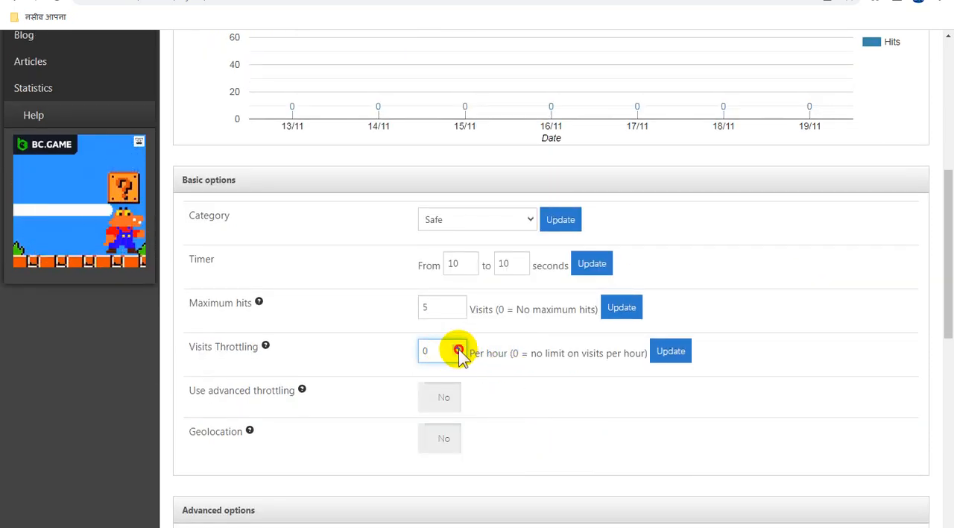
{"action": "left_click", "coordinate": [673, 354]}
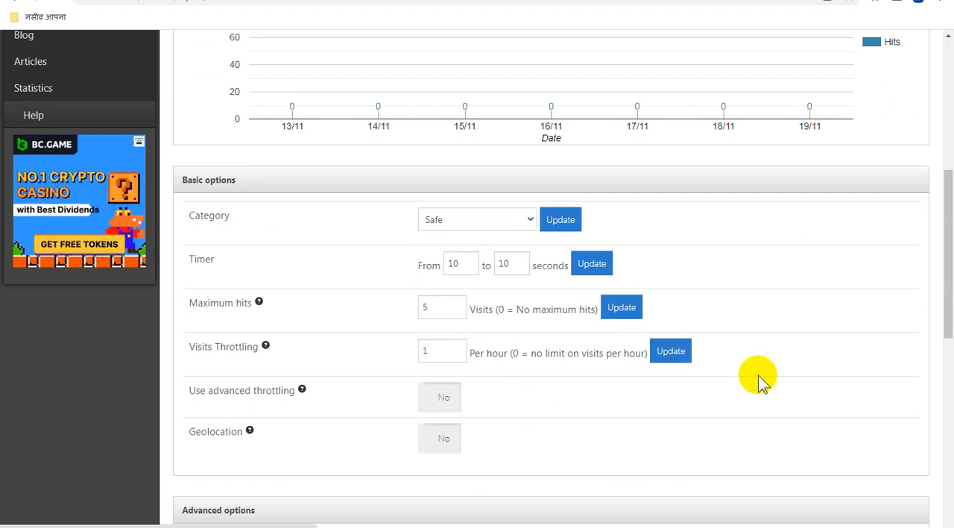
Step: Save the link's timer, maximum hits, visits throttling and referer settings as a template named "Adsterra 01 T"
{"action": "scroll", "coordinate": [725, 401], "scroll_direction": "down", "scroll_amount": 6}
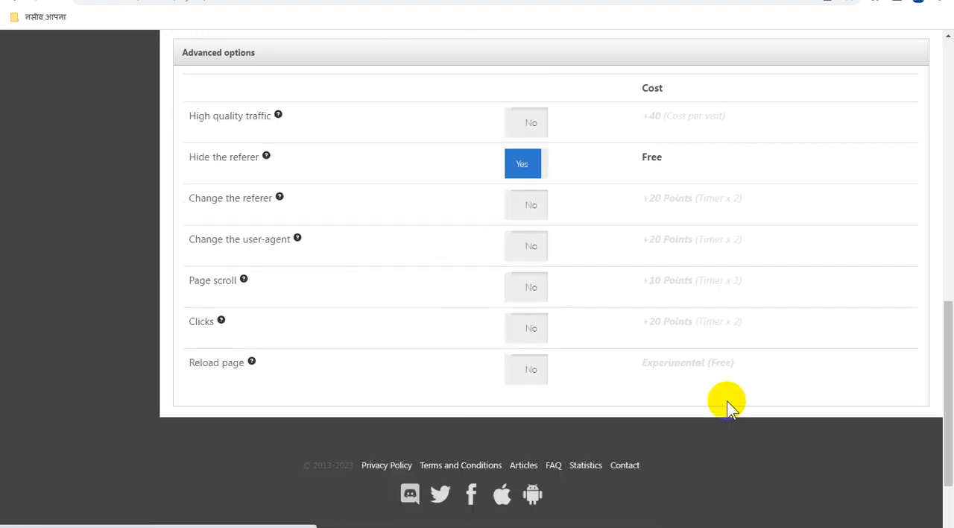
{"action": "scroll", "coordinate": [727, 401], "scroll_direction": "up", "scroll_amount": 10}
{"action": "scroll", "coordinate": [727, 400], "scroll_direction": "up", "scroll_amount": 2}
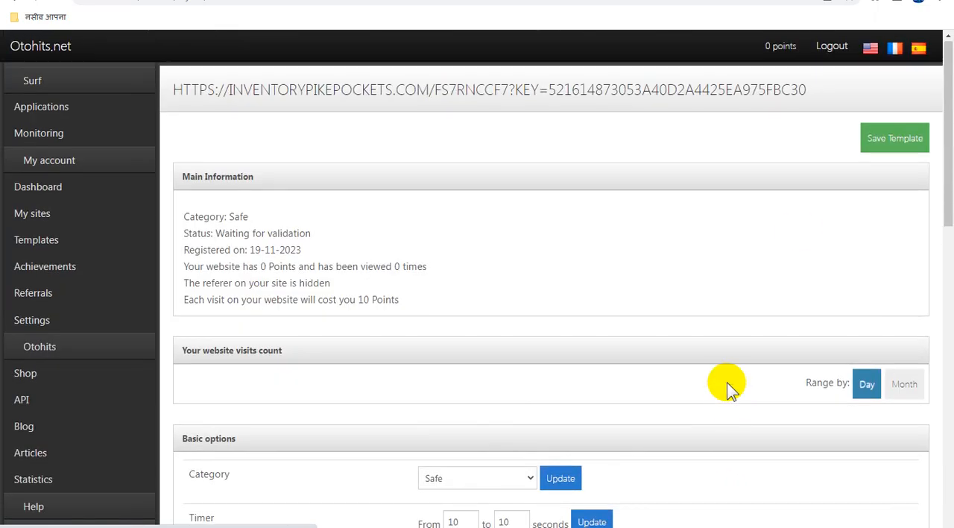
{"action": "left_click", "coordinate": [890, 140]}
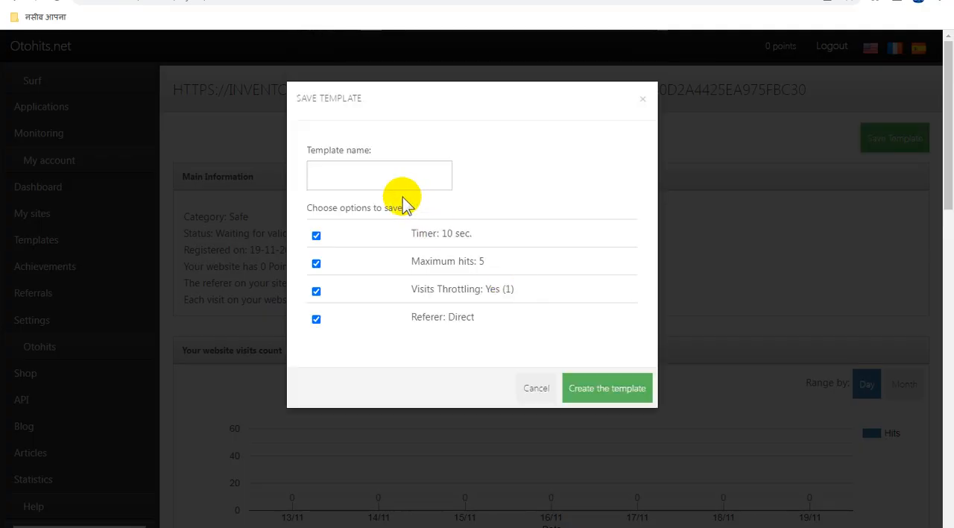
{"action": "left_click", "coordinate": [382, 171]}
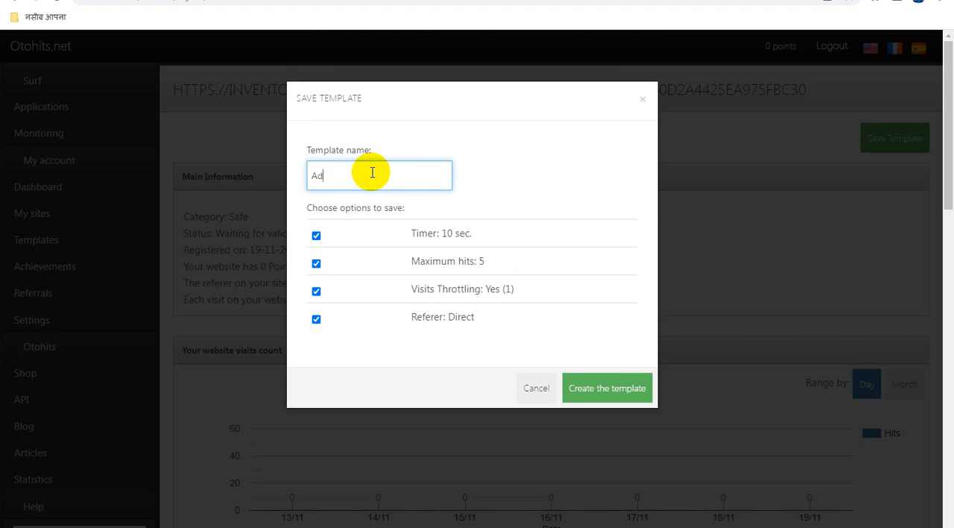
{"action": "type", "text": "Adsterra 01 T"}
{"action": "left_click", "coordinate": [604, 389]}
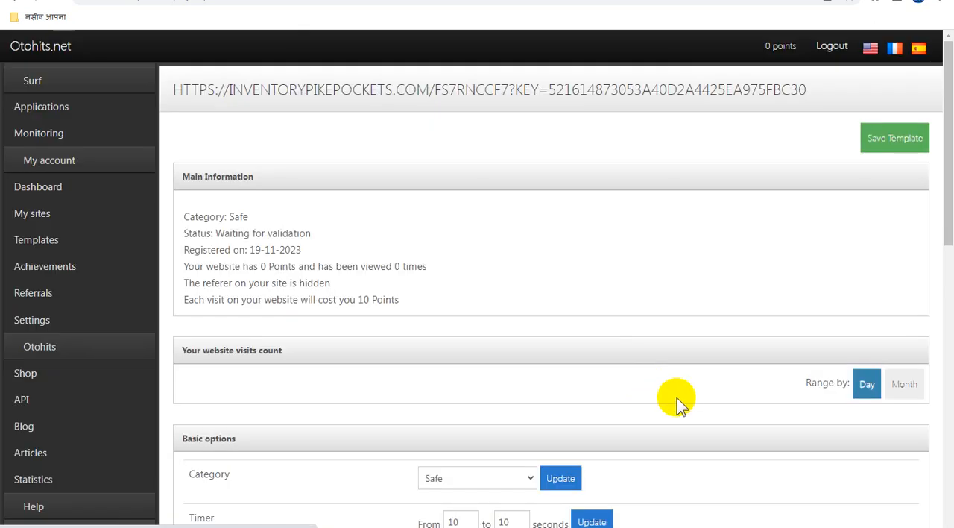
Step: Return to the list of sites, select the Adsterra 02 link and apply the pause action to it
{"action": "left_click", "coordinate": [49, 214]}
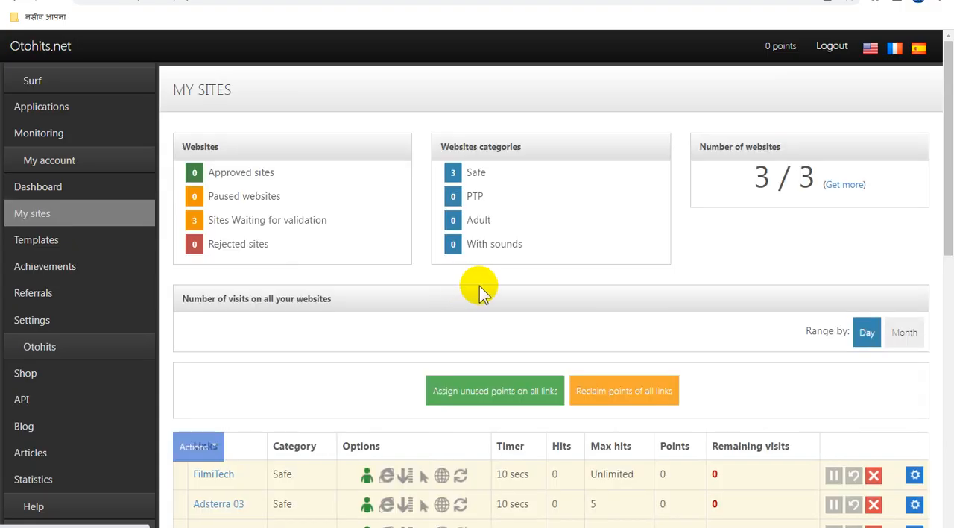
{"action": "scroll", "coordinate": [553, 337], "scroll_direction": "down", "scroll_amount": 3}
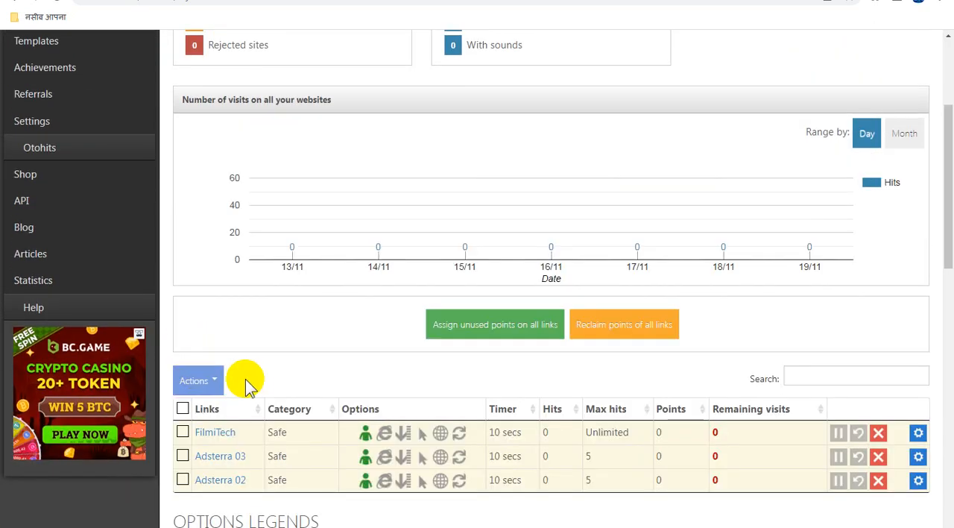
{"action": "scroll", "coordinate": [200, 373], "scroll_direction": "down", "scroll_amount": 2}
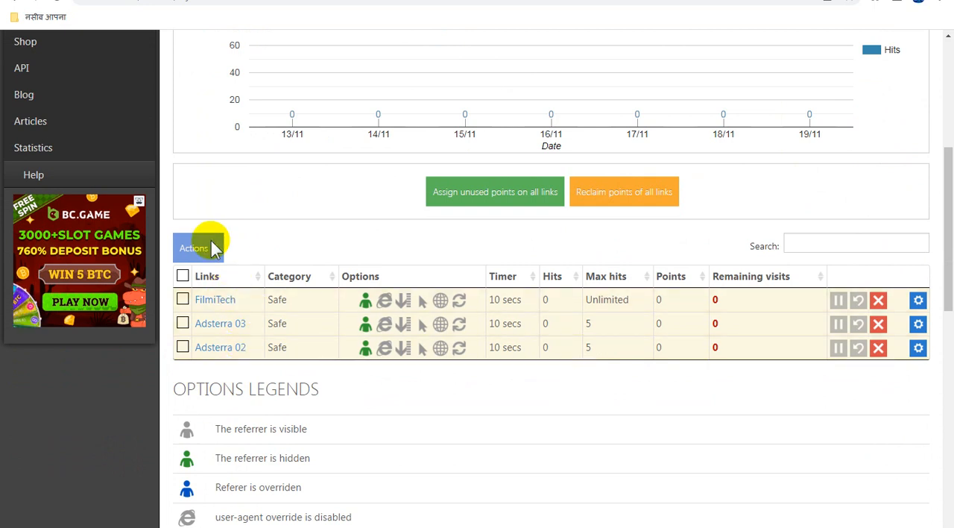
{"action": "left_click", "coordinate": [182, 347]}
{"action": "left_click", "coordinate": [216, 252]}
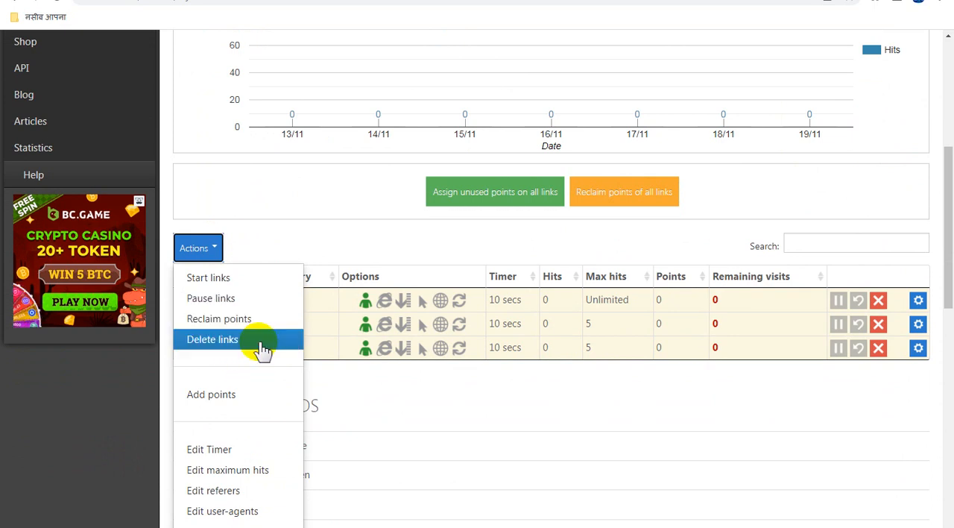
{"action": "left_click", "coordinate": [241, 298]}
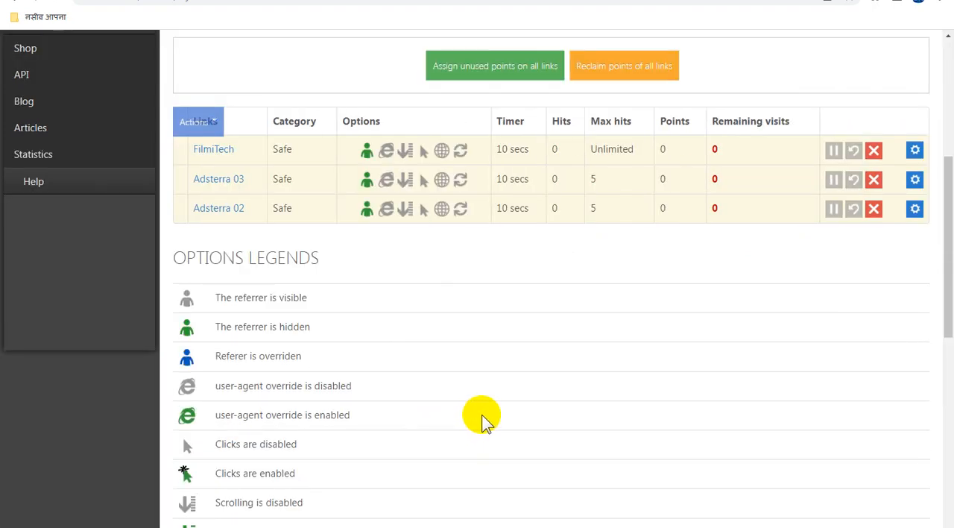
{"action": "scroll", "coordinate": [482, 420], "scroll_direction": "up", "scroll_amount": 2}
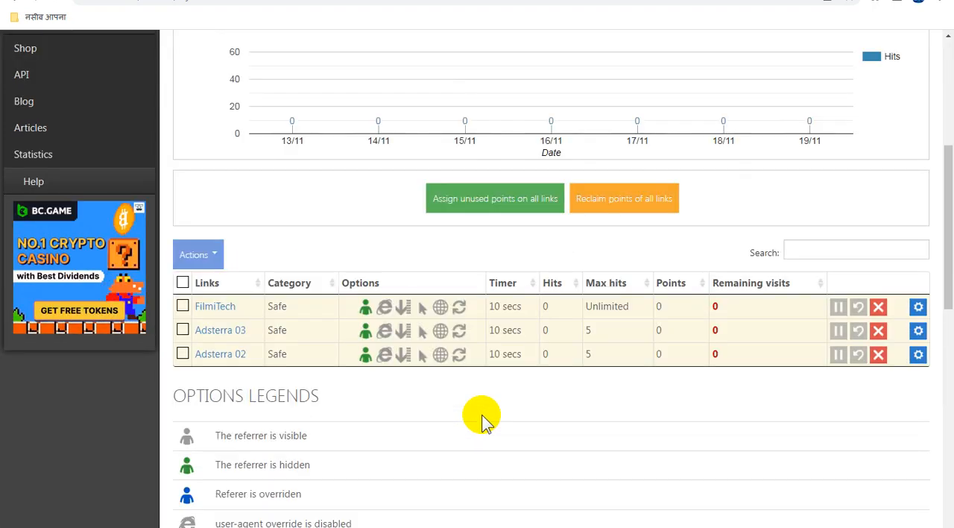
{"action": "scroll", "coordinate": [517, 459], "scroll_direction": "down", "scroll_amount": 3}
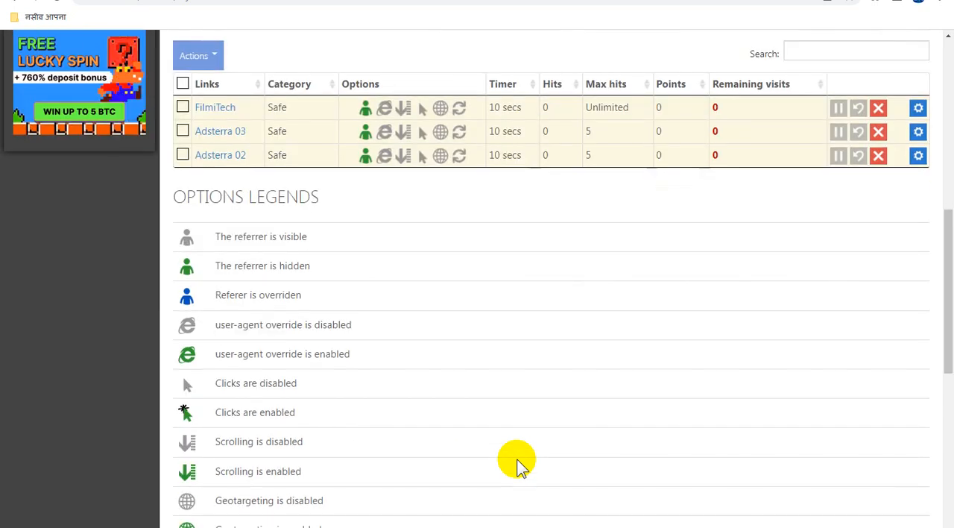
{"action": "scroll", "coordinate": [516, 459], "scroll_direction": "up", "scroll_amount": 7}
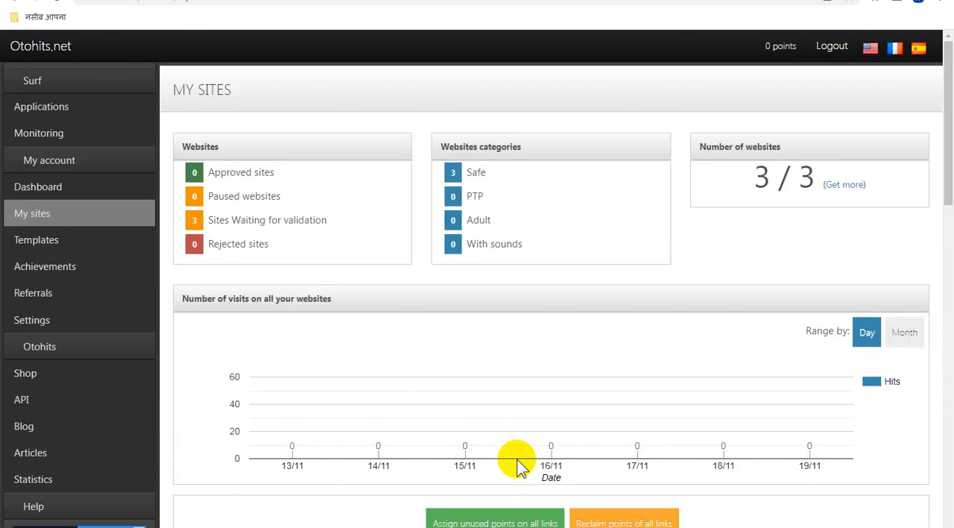